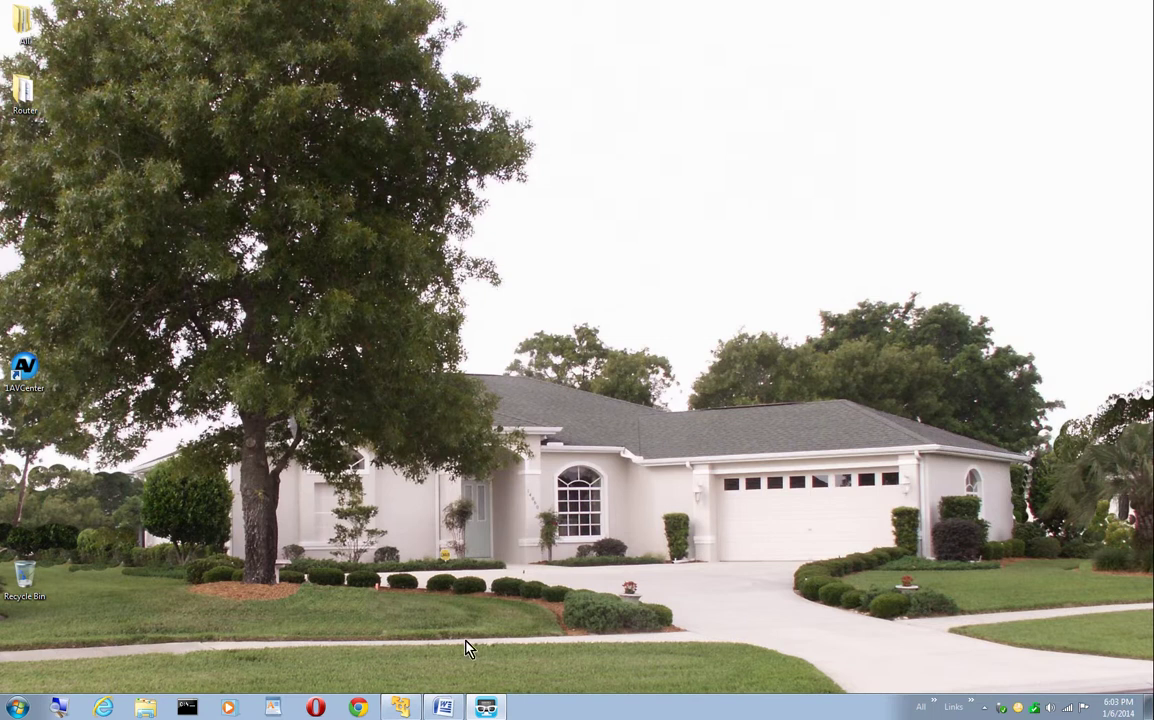
Step: Bring up the running Windows 8 x64 virtual machine in VMware Player, and minimize its window again
{"action": "left_click", "coordinate": [398, 707]}
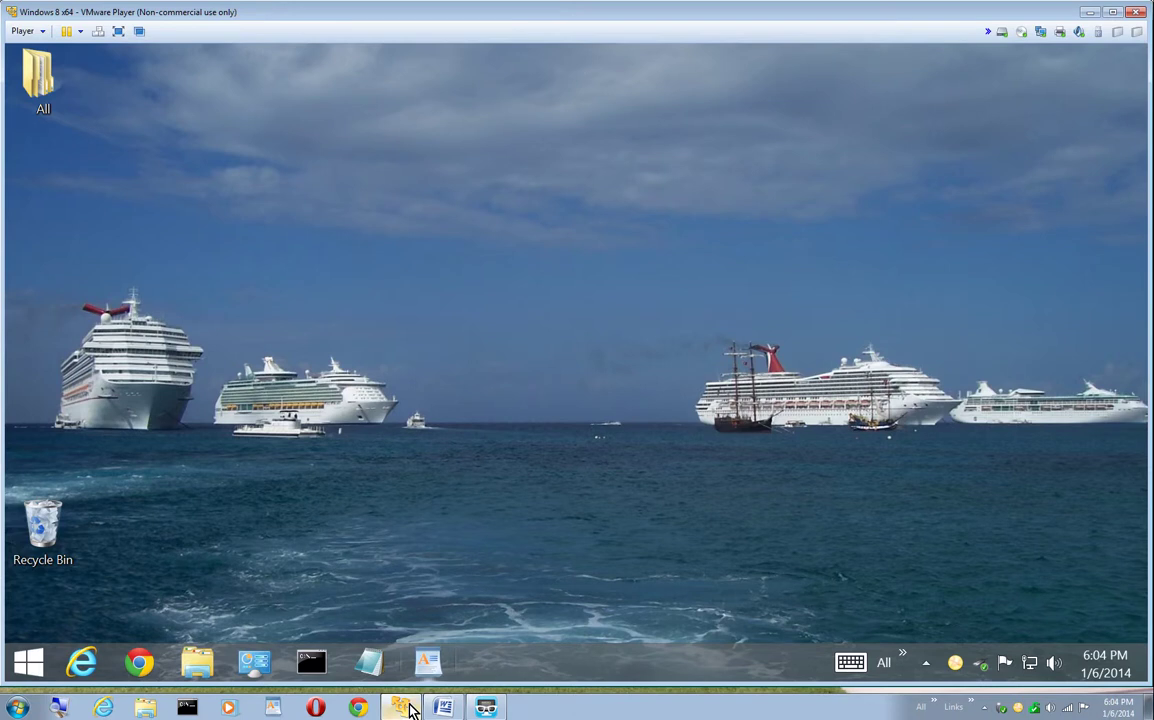
{"action": "left_click", "coordinate": [409, 708]}
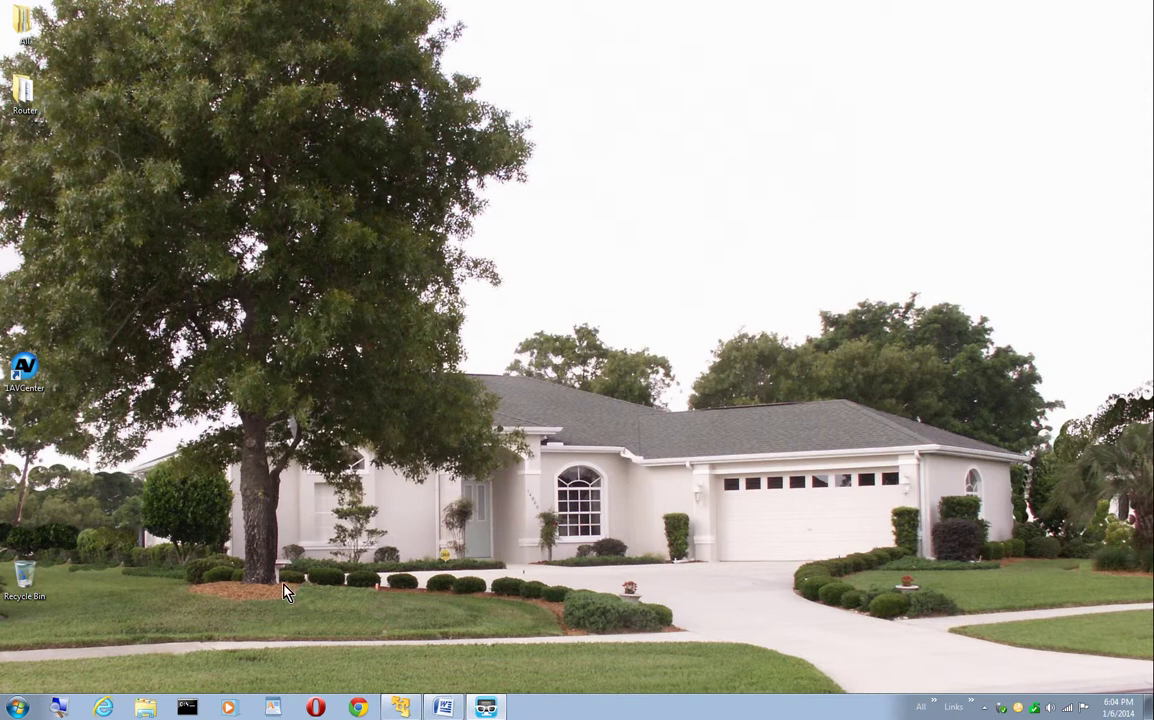
Step: In Windows Explorer on the host, view the Virtual Machines folder in the Documents library and return to the library
{"action": "left_click", "coordinate": [20, 188]}
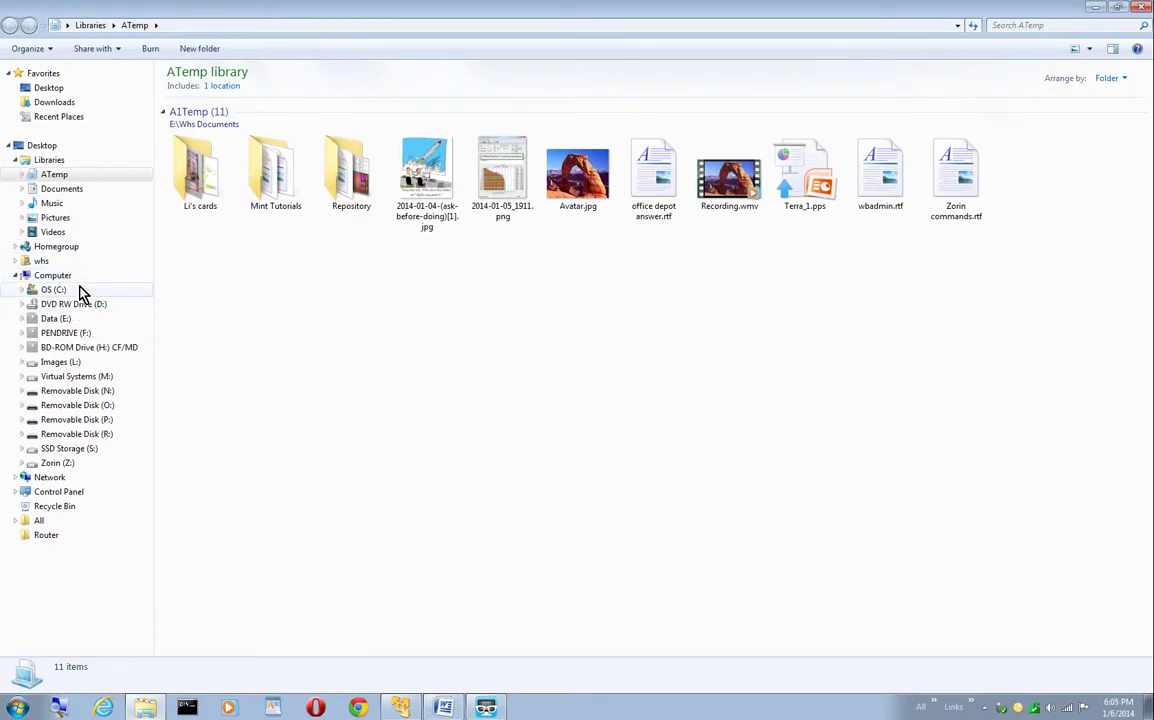
{"action": "left_click", "coordinate": [75, 192]}
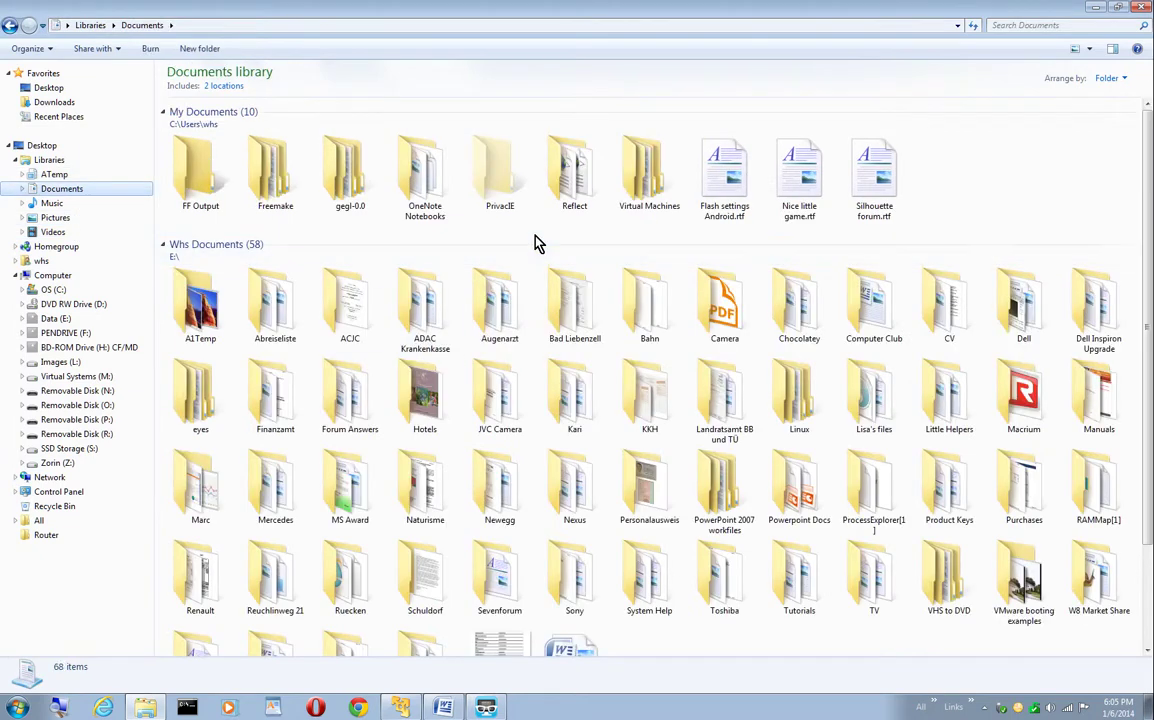
{"action": "double_click", "coordinate": [644, 188]}
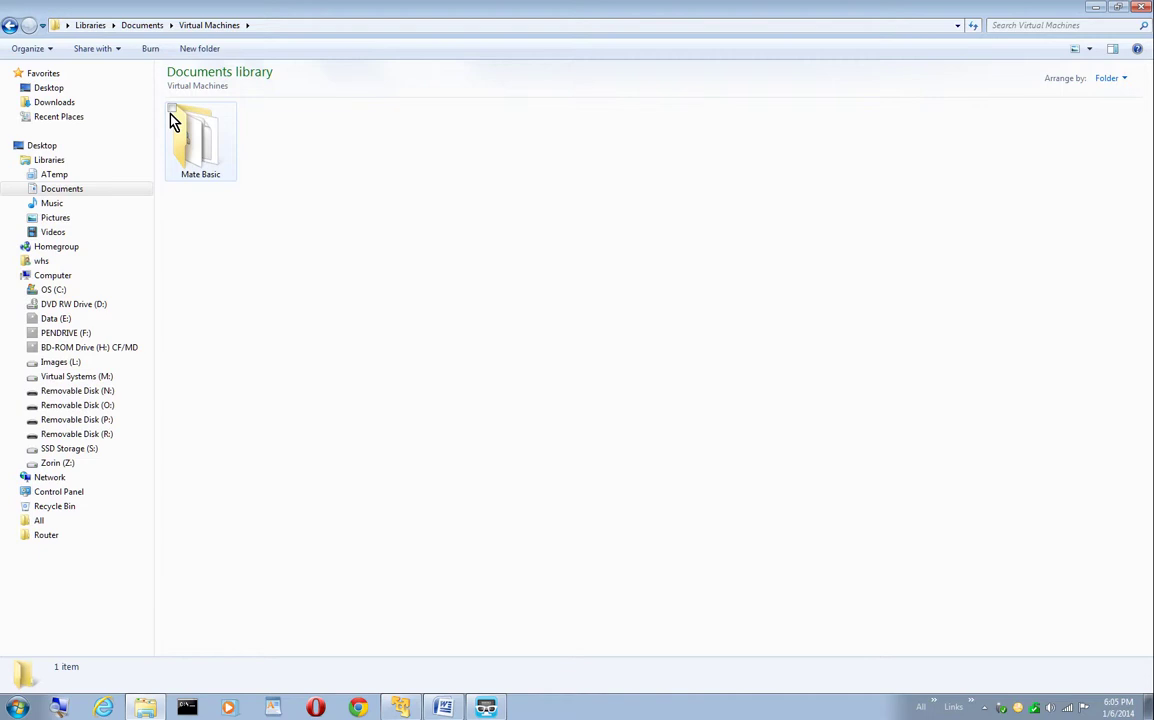
{"action": "left_click", "coordinate": [10, 30]}
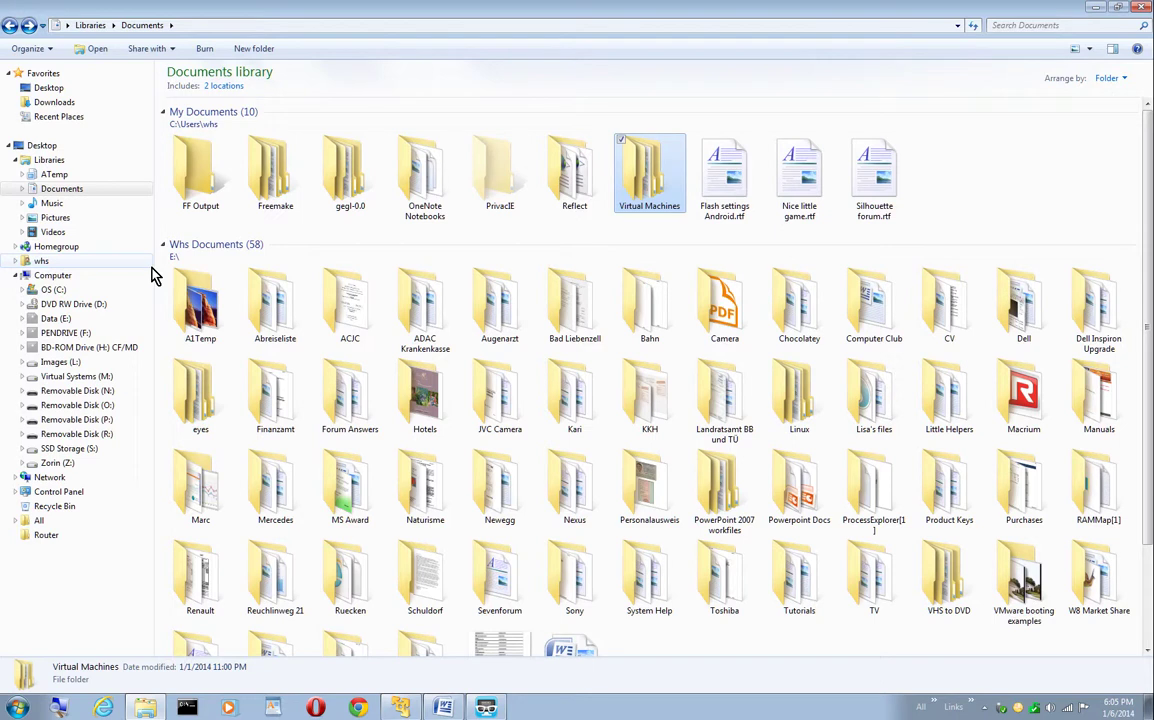
Step: View the virtual machine folders stored on the Virtual Systems (M:) drive, and close the Explorer window
{"action": "left_click", "coordinate": [64, 278]}
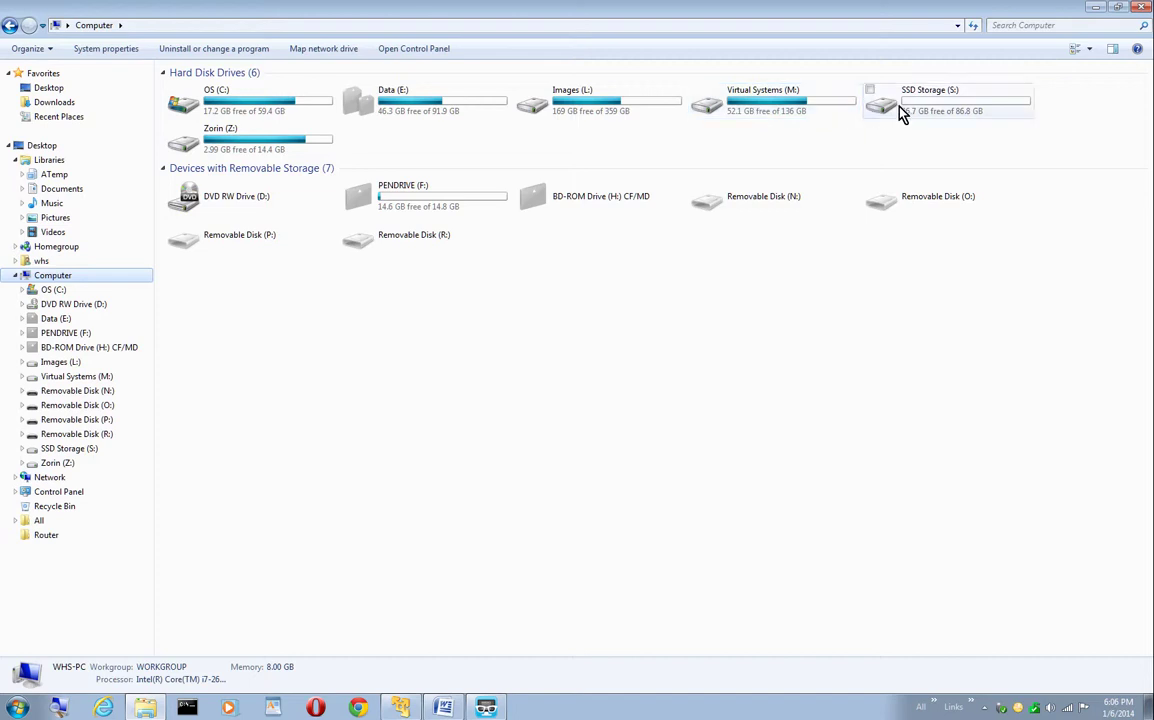
{"action": "double_click", "coordinate": [791, 110]}
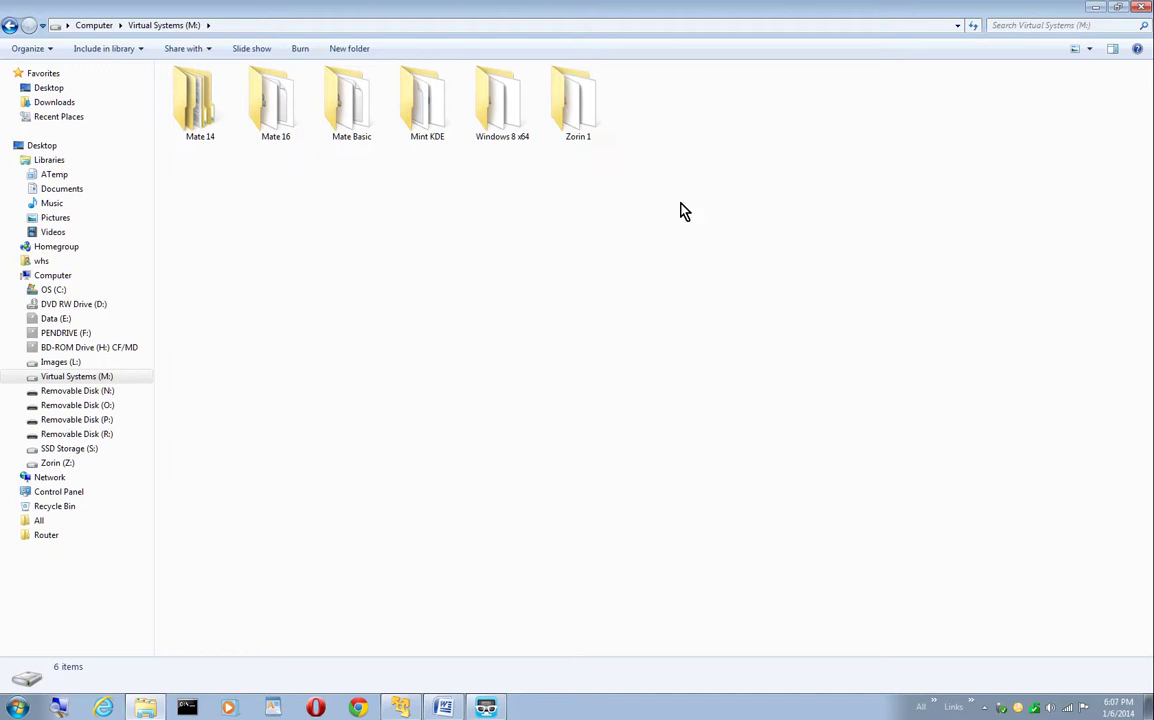
{"action": "left_click", "coordinate": [1141, 9]}
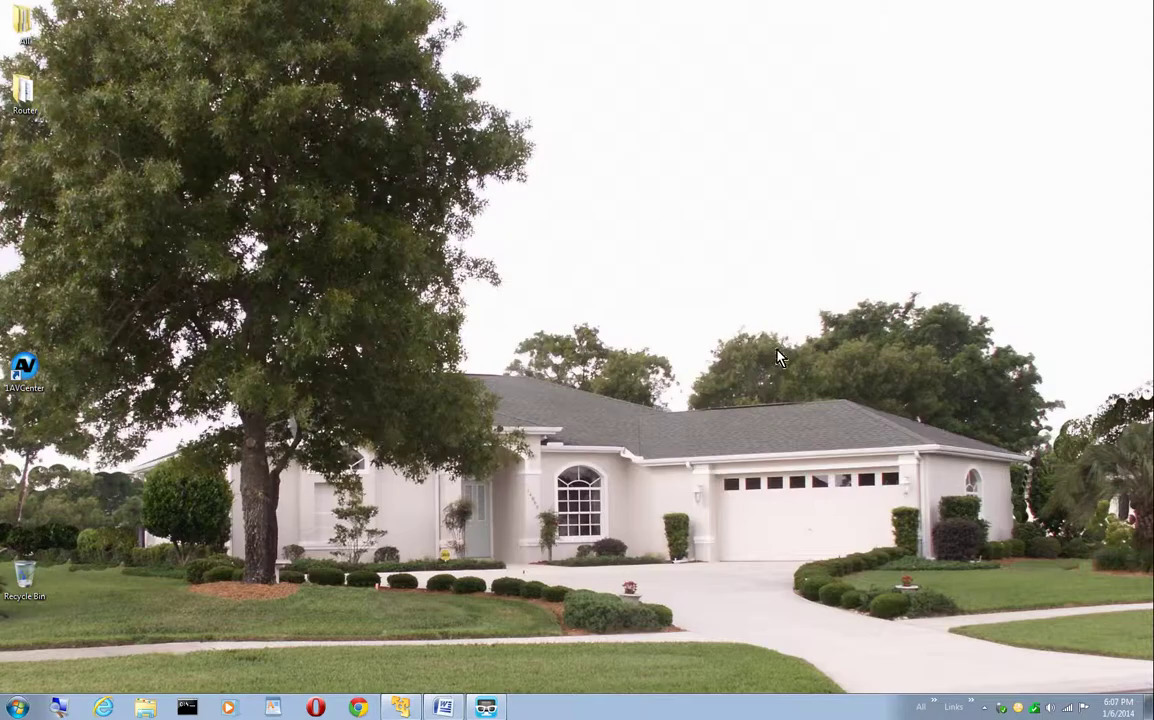
Step: Launch VMware Player, view the install source options for creating a new virtual machine, and close it without creating one
{"action": "left_click", "coordinate": [936, 706]}
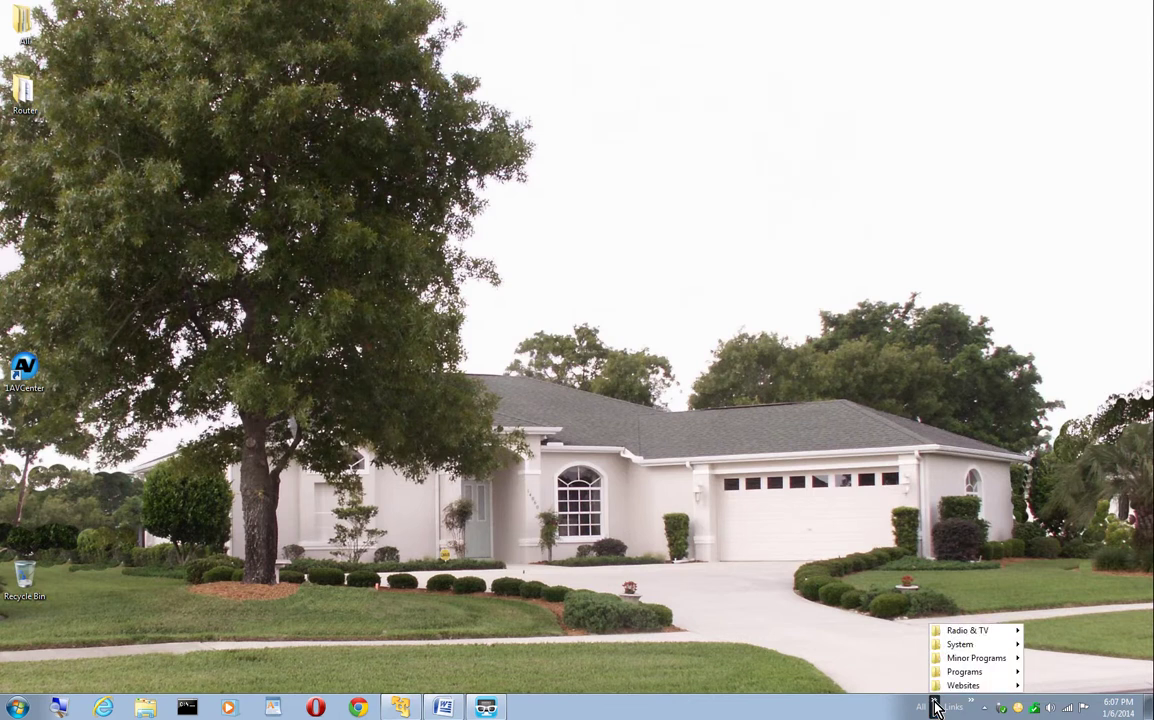
{"action": "mouse_move", "coordinate": [940, 682]}
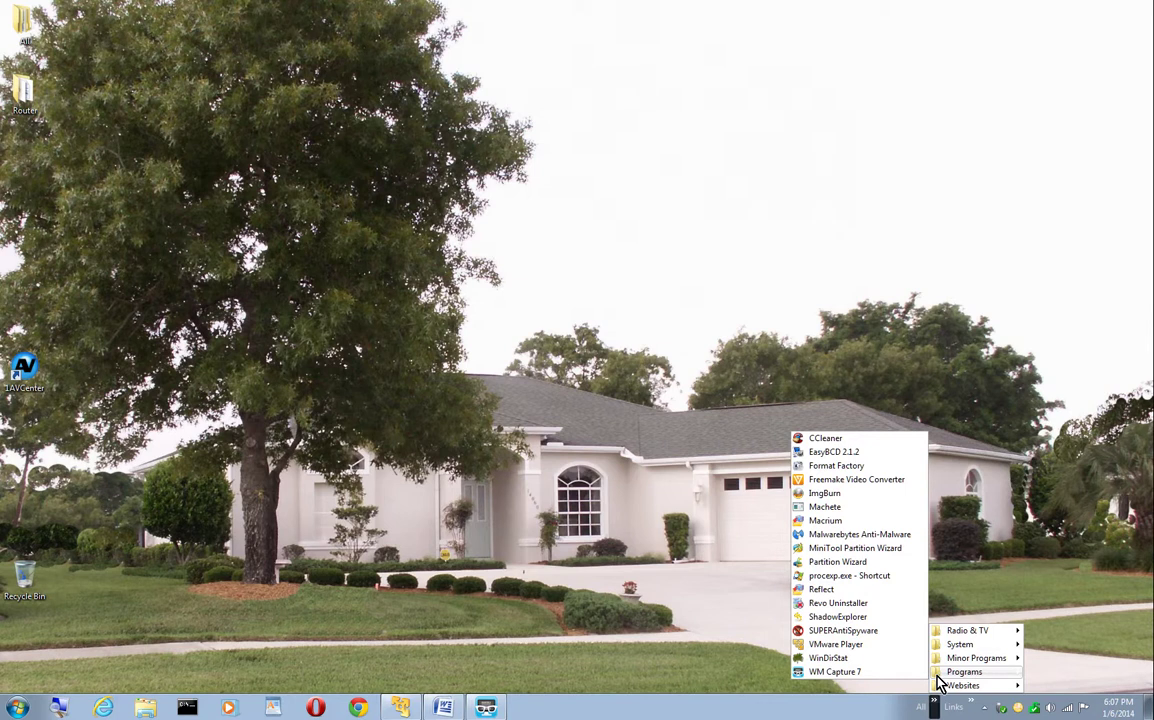
{"action": "left_click", "coordinate": [840, 645]}
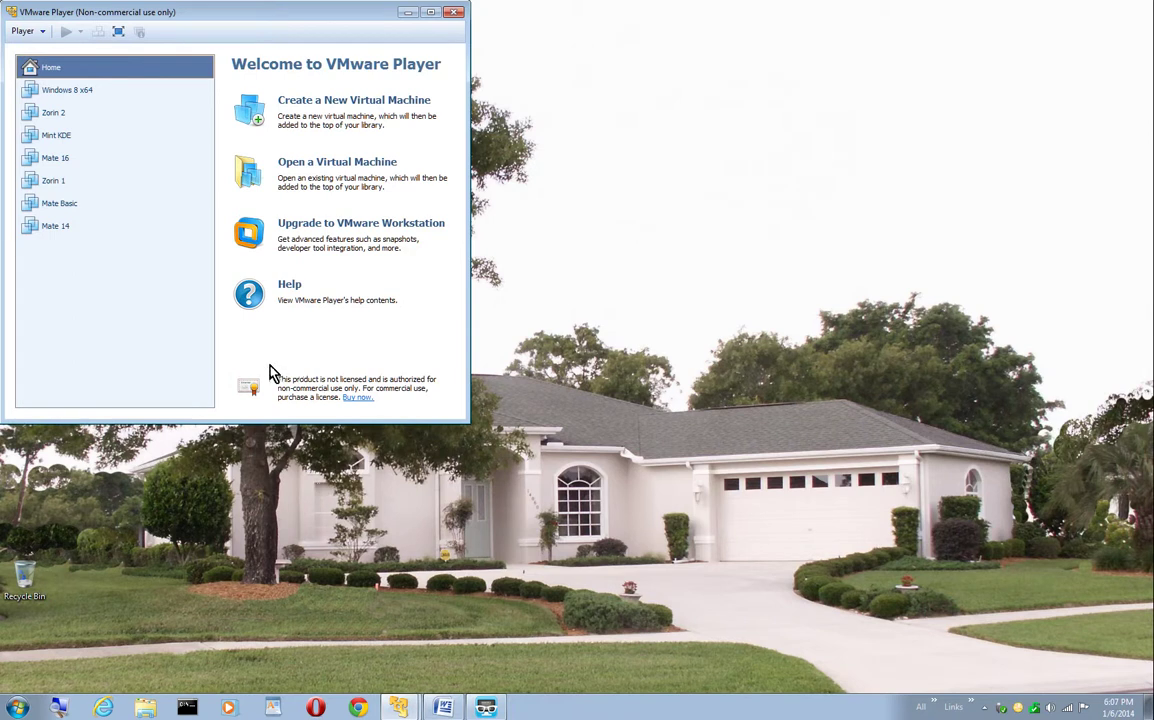
{"action": "left_click", "coordinate": [330, 108]}
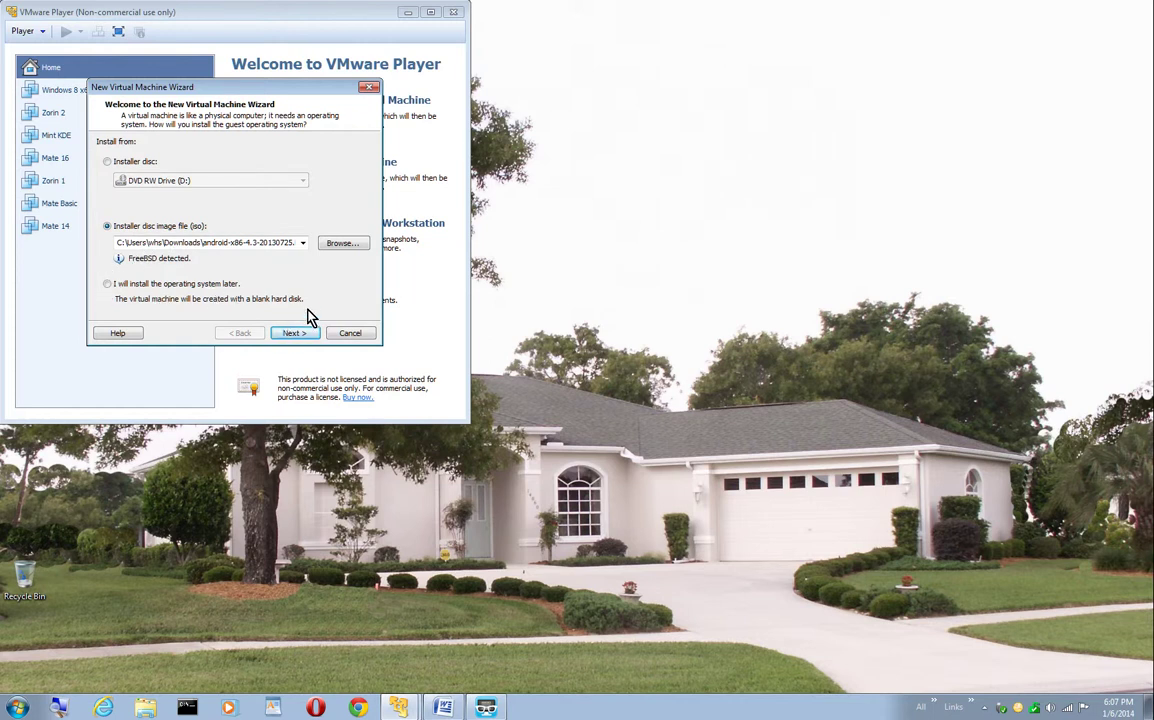
{"action": "left_click", "coordinate": [366, 88]}
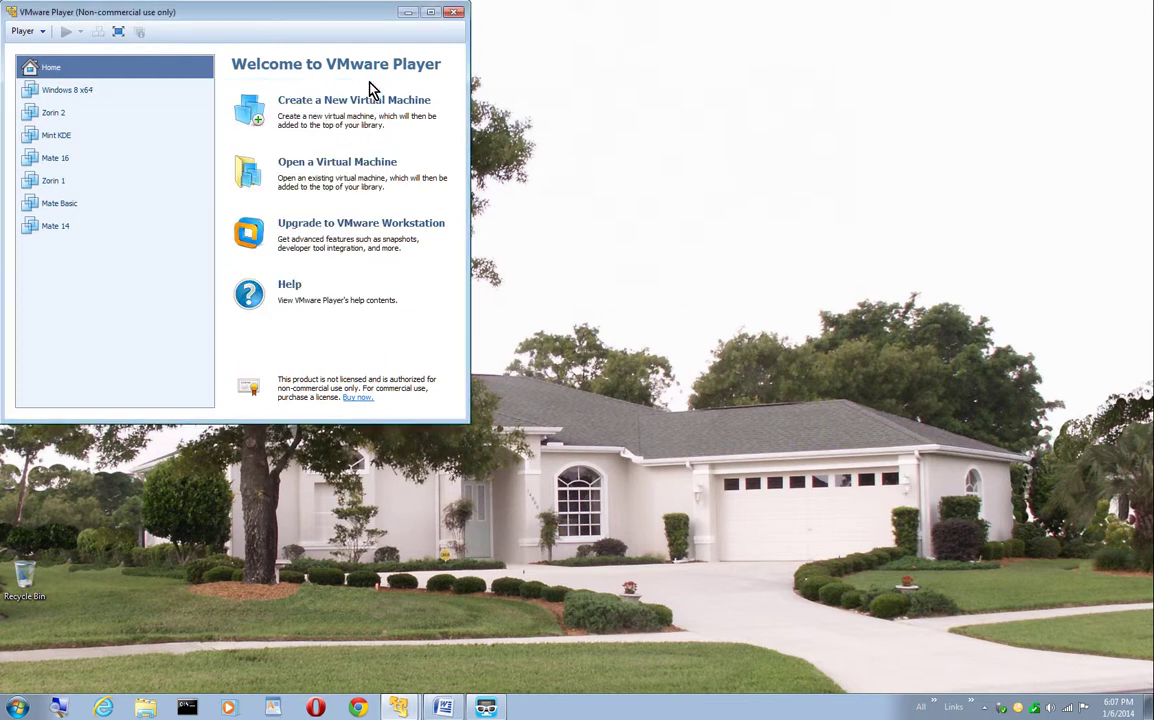
{"action": "left_click", "coordinate": [453, 14]}
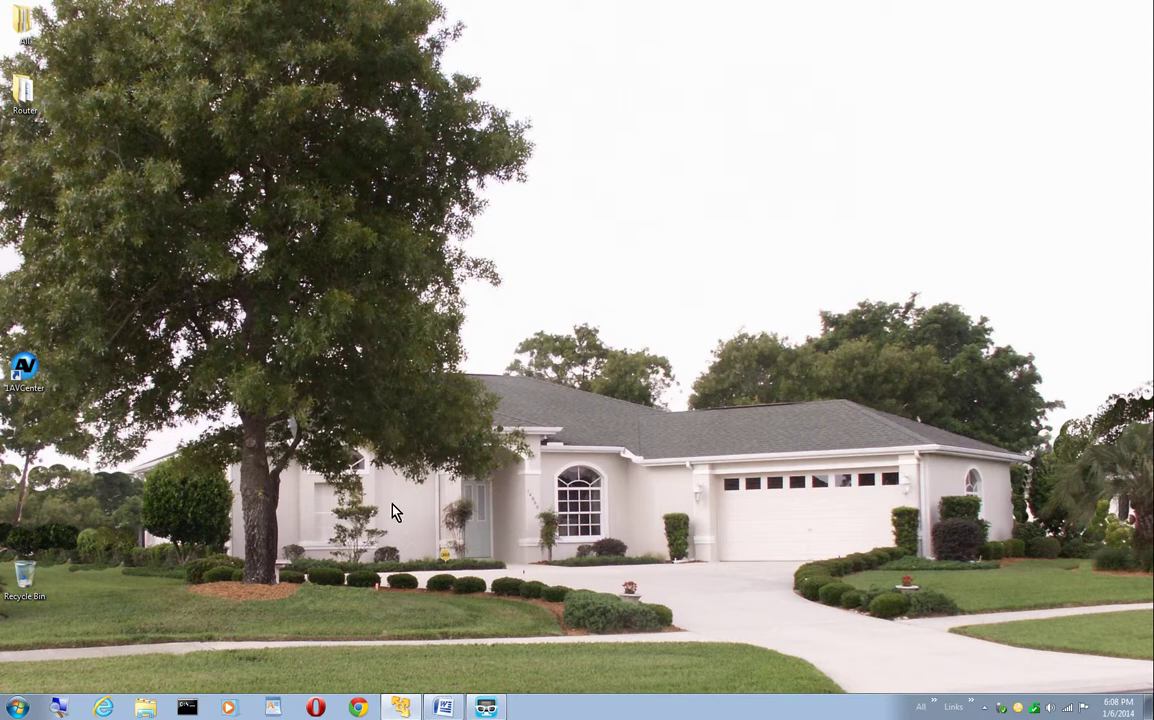
Step: In the running Windows 8 x64 virtual machine's settings, examine the memory and processor allocation and close them without changes
{"action": "left_click", "coordinate": [398, 710]}
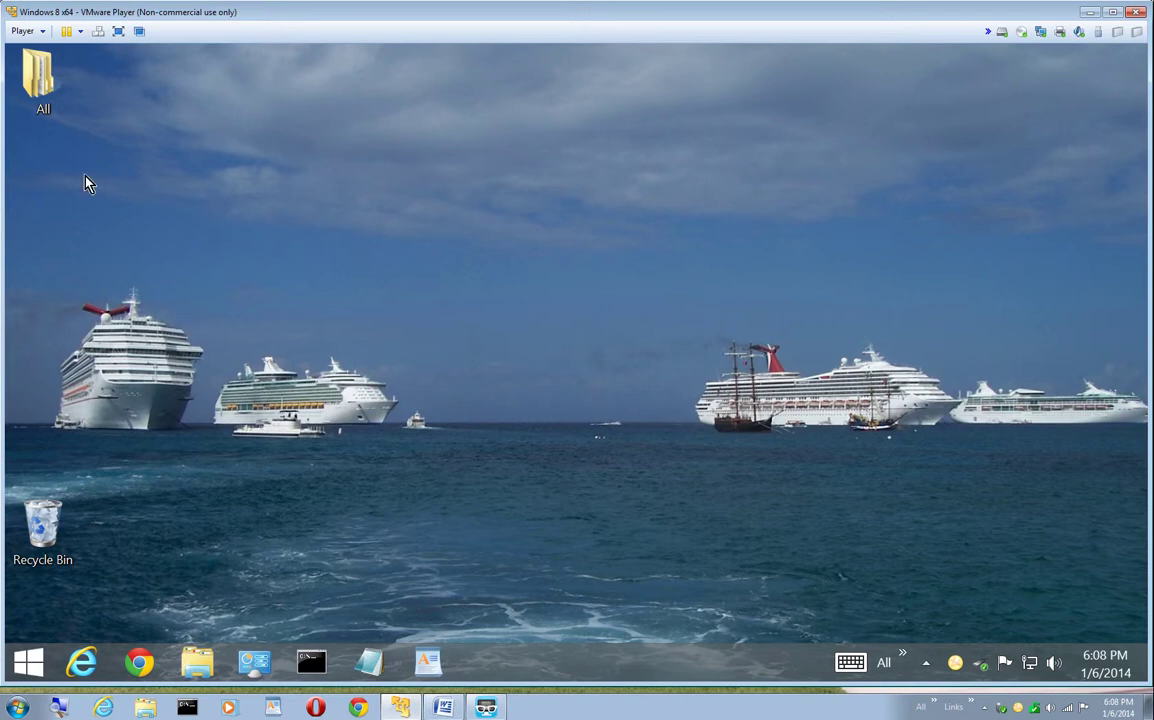
{"action": "left_click", "coordinate": [27, 31]}
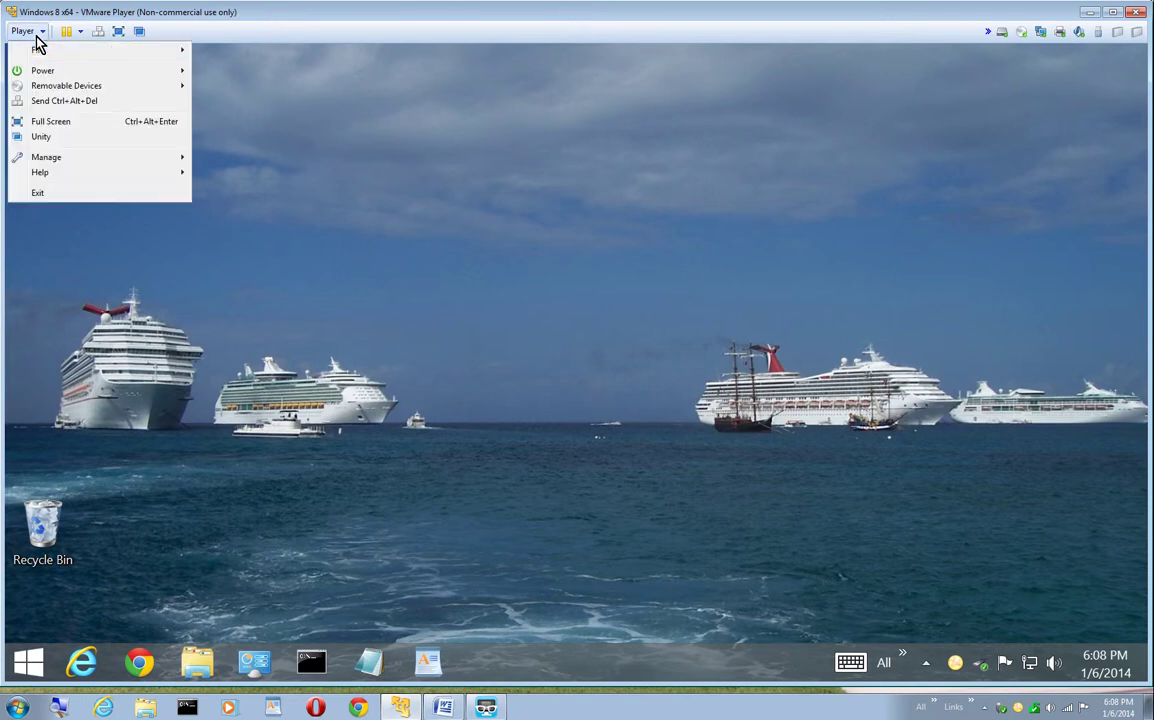
{"action": "left_click", "coordinate": [234, 104]}
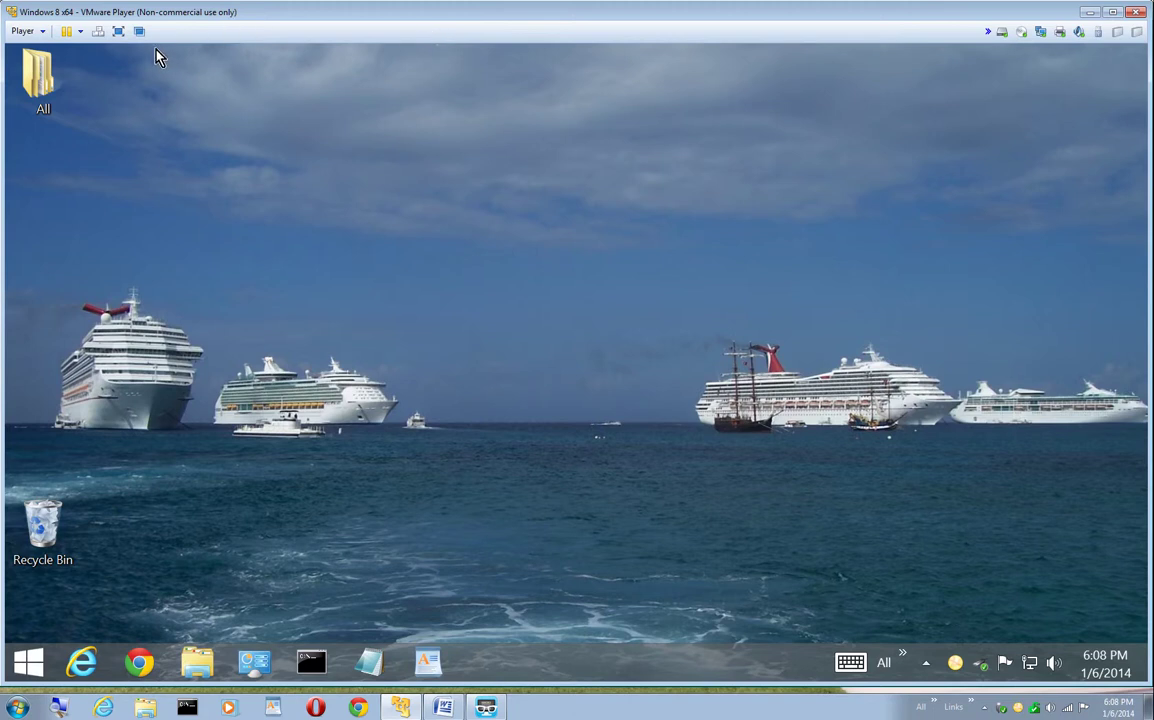
{"action": "left_click", "coordinate": [40, 38]}
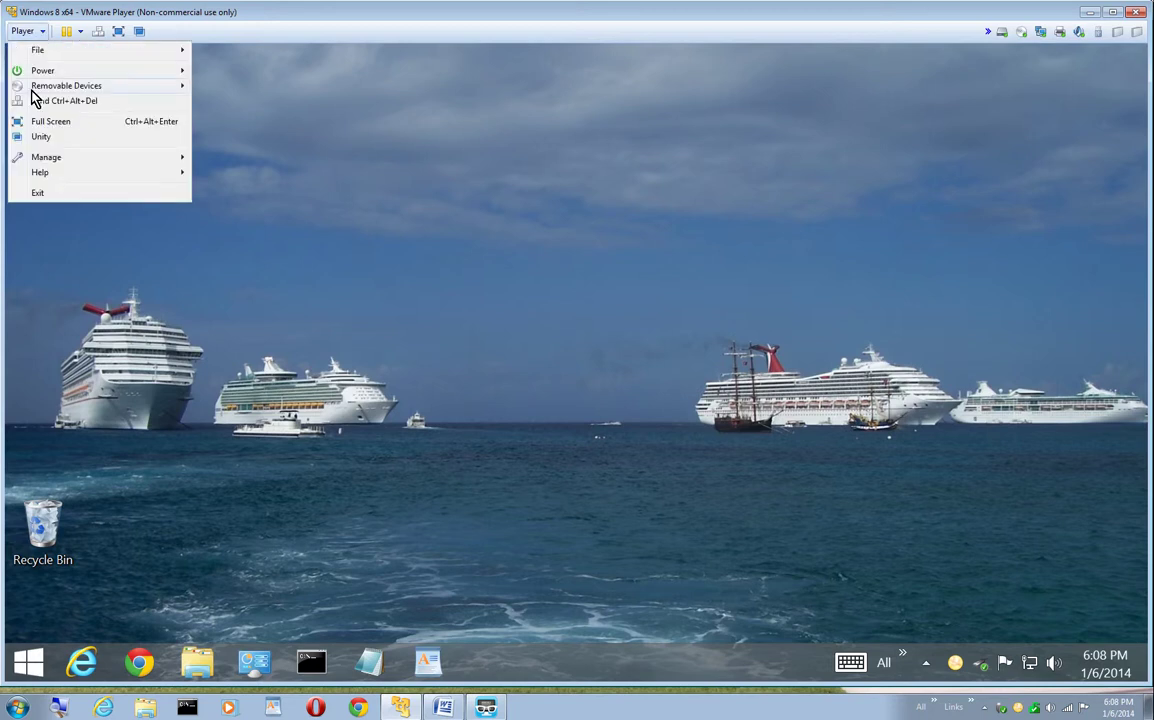
{"action": "mouse_move", "coordinate": [48, 157]}
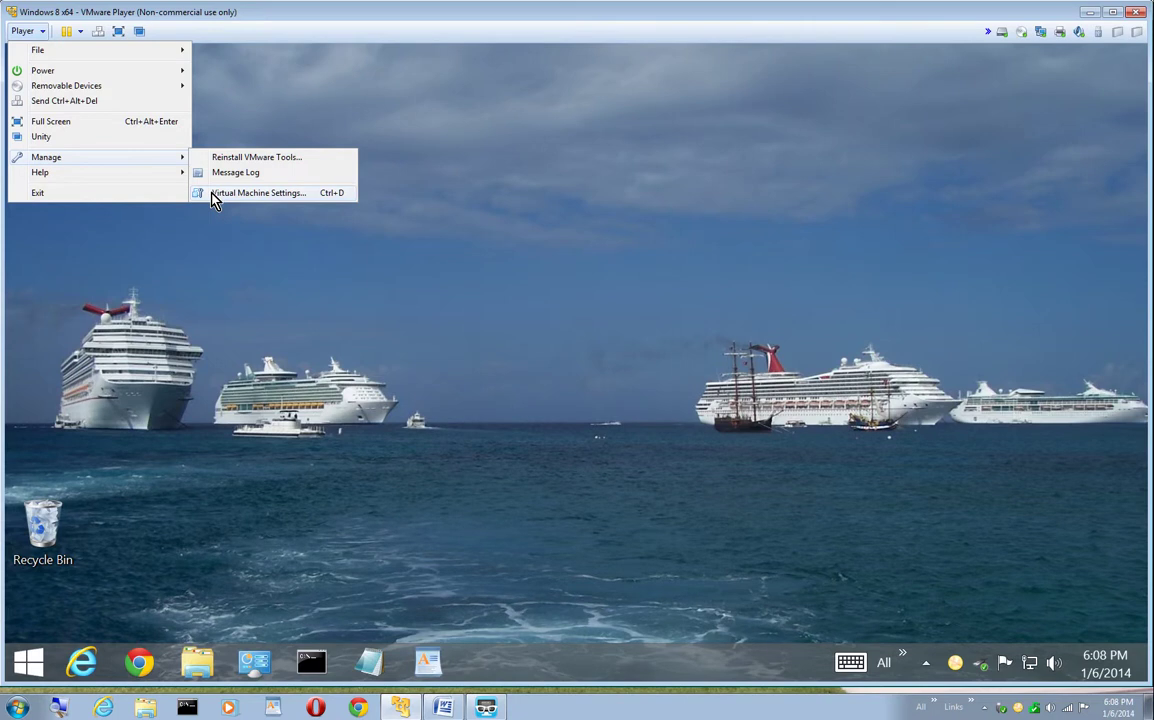
{"action": "left_click", "coordinate": [240, 193]}
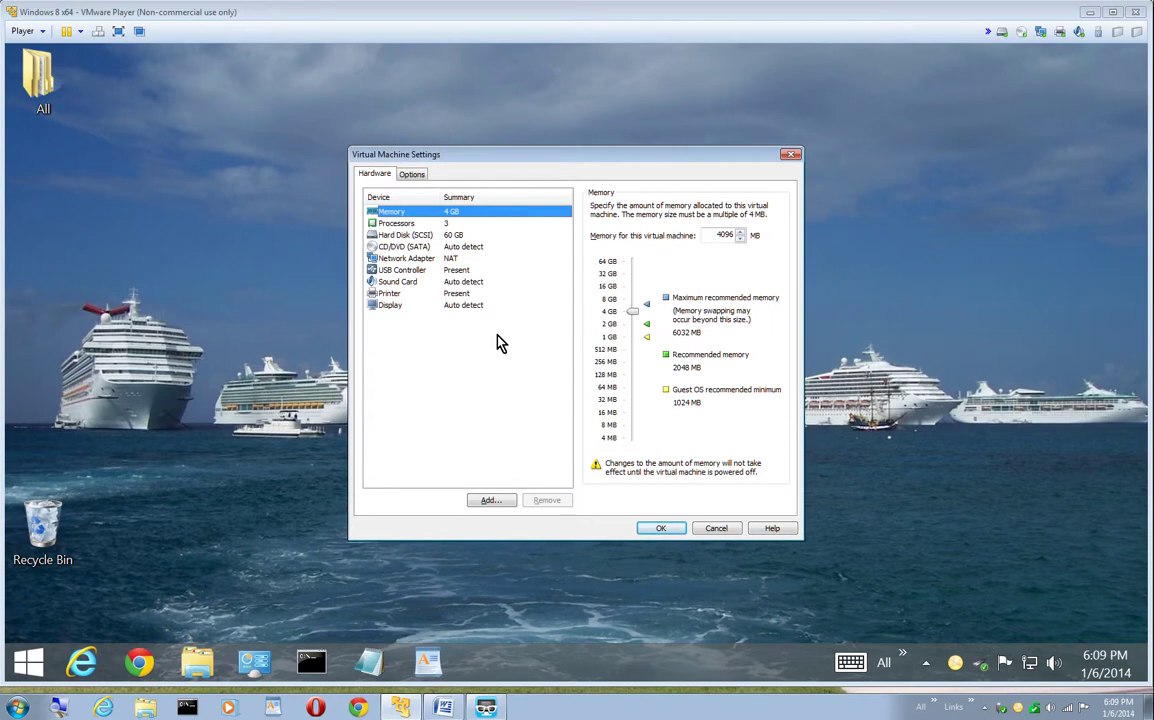
{"action": "left_click", "coordinate": [408, 225]}
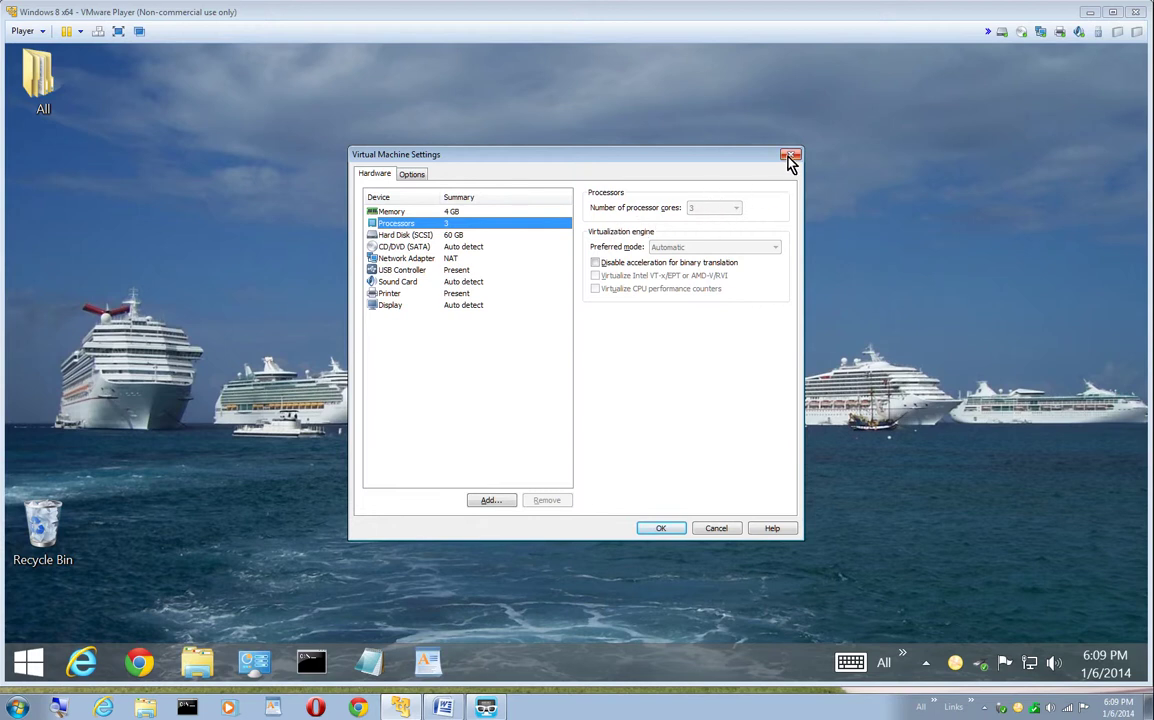
{"action": "left_click", "coordinate": [789, 156]}
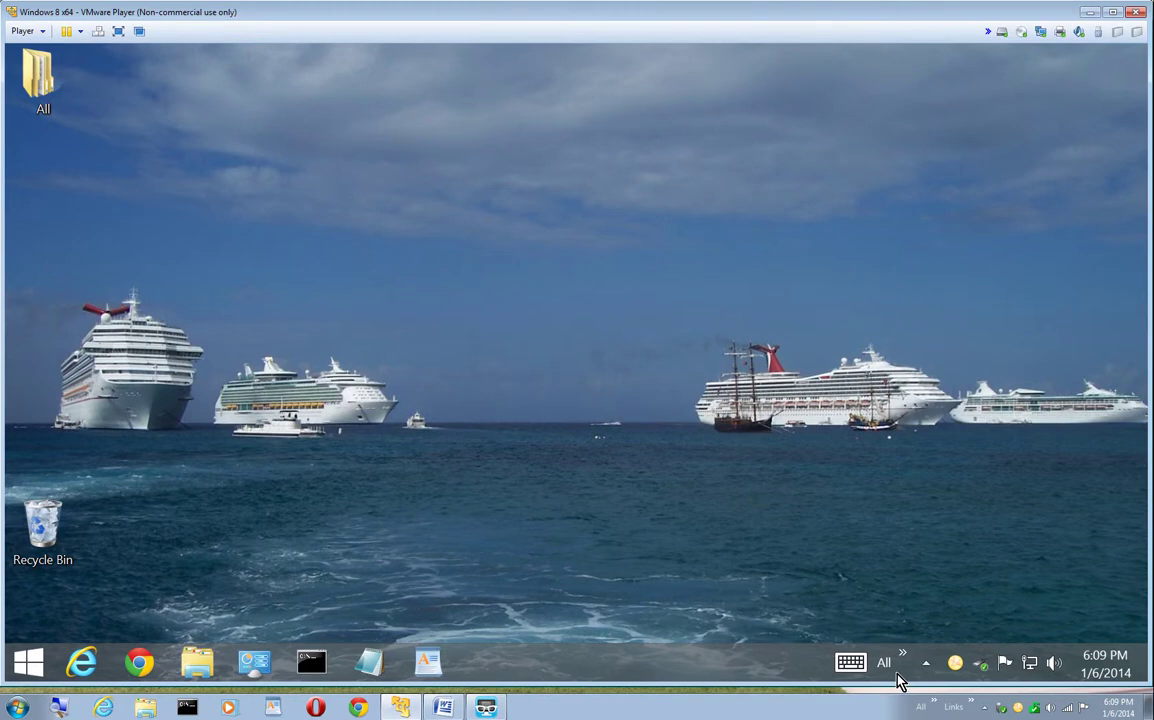
Step: Launch another VMware Player window, view the summary of the Zorin 2 virtual machine, and close that window
{"action": "left_click", "coordinate": [932, 706]}
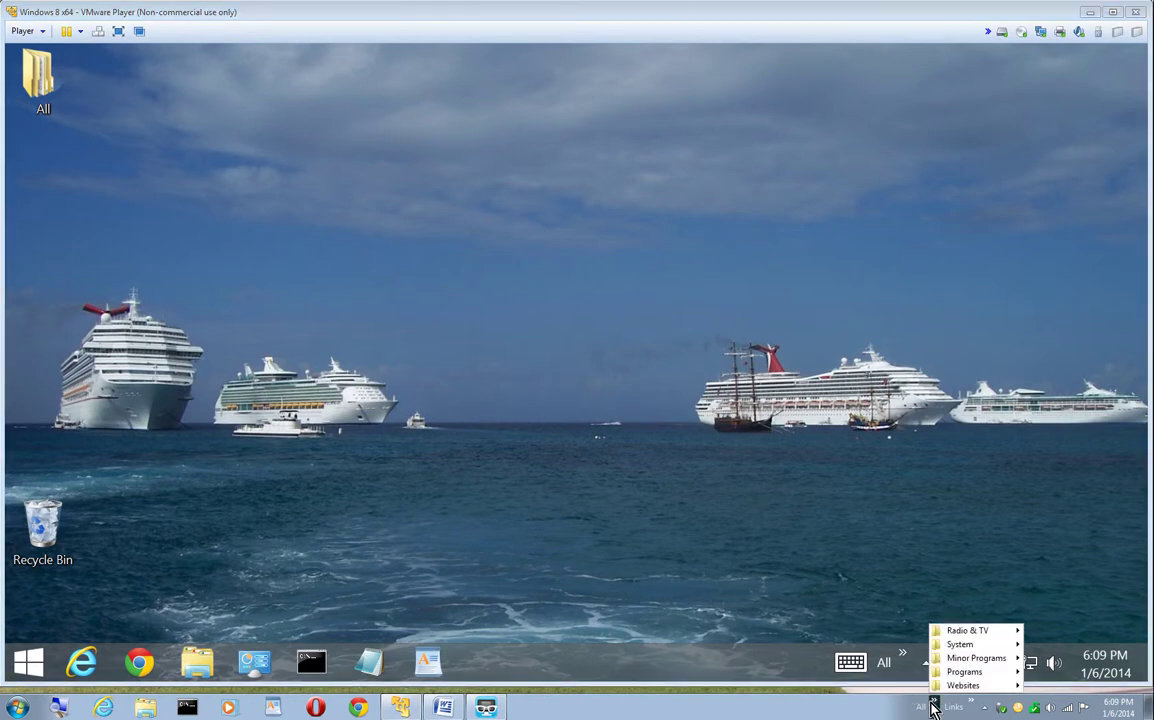
{"action": "mouse_move", "coordinate": [938, 680]}
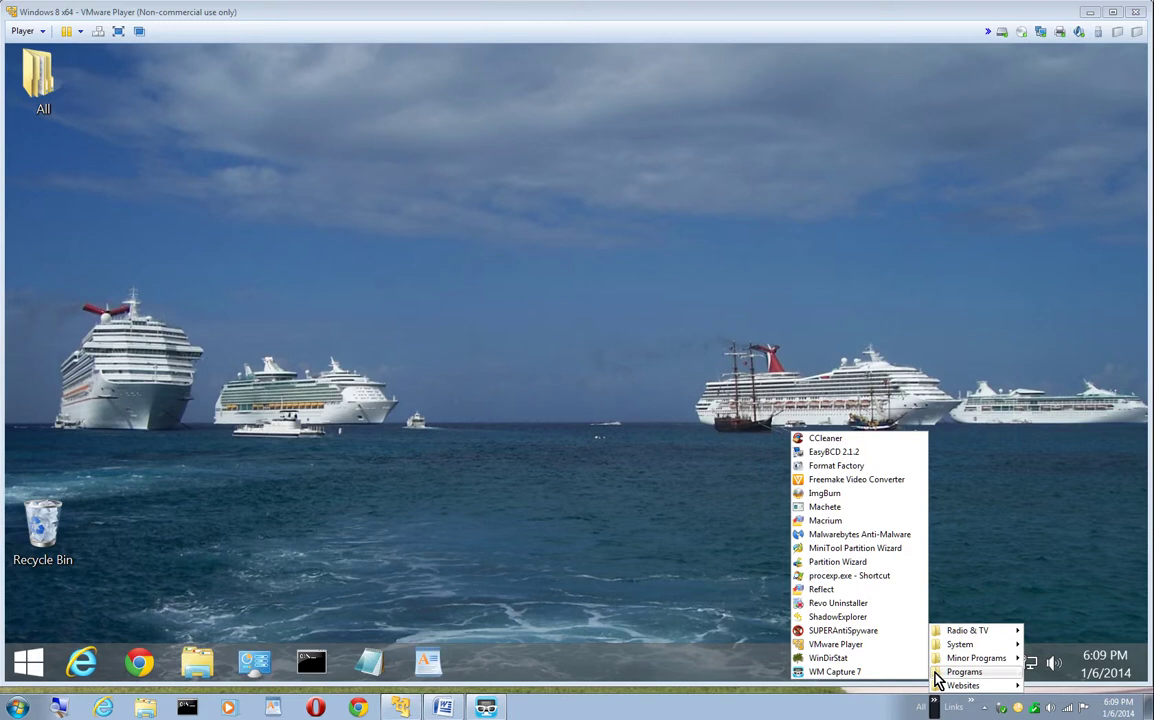
{"action": "left_click", "coordinate": [836, 646]}
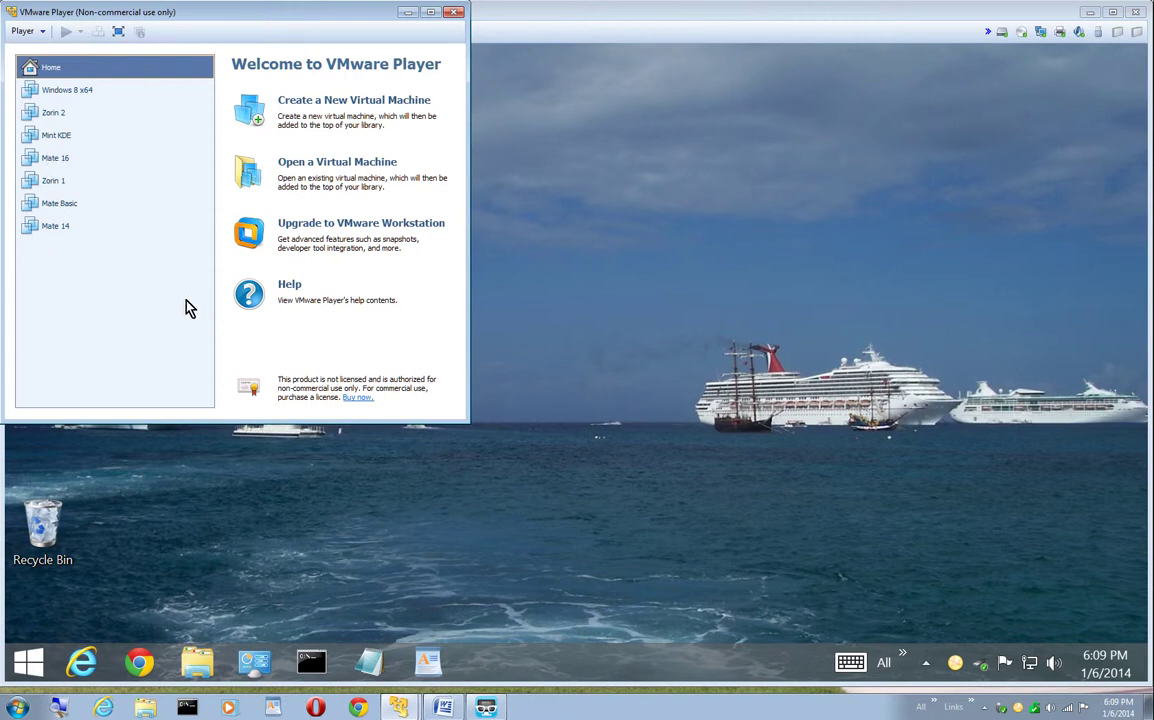
{"action": "left_click", "coordinate": [50, 114]}
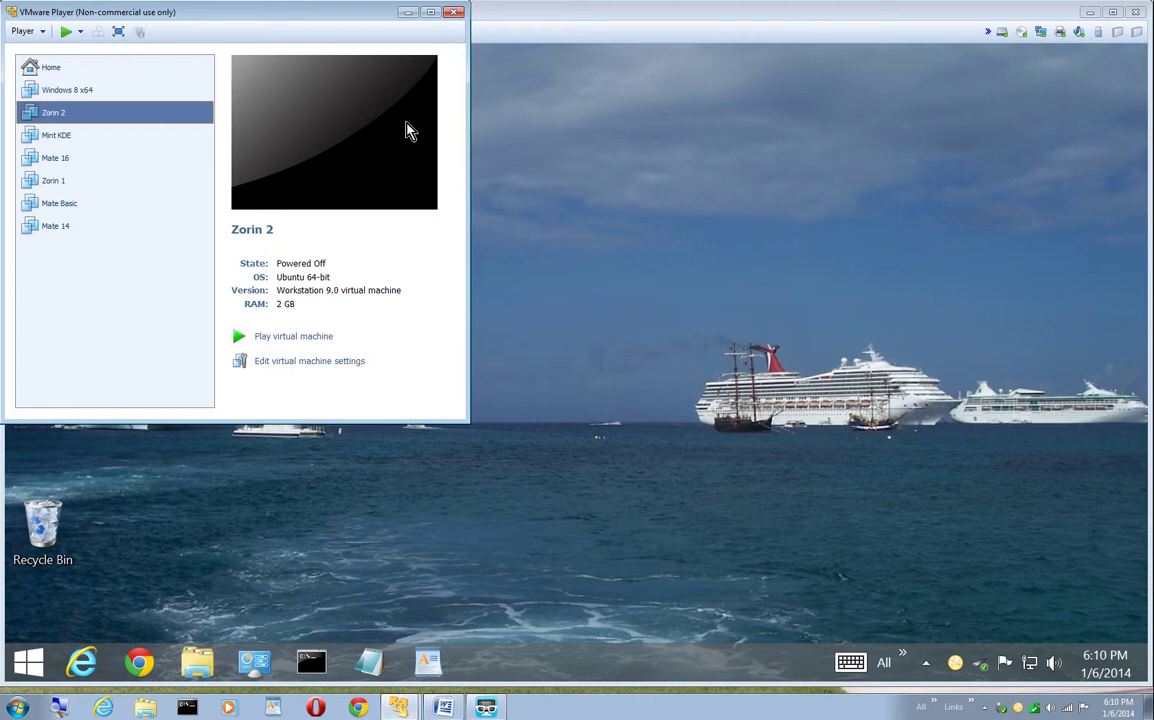
{"action": "left_click", "coordinate": [452, 13]}
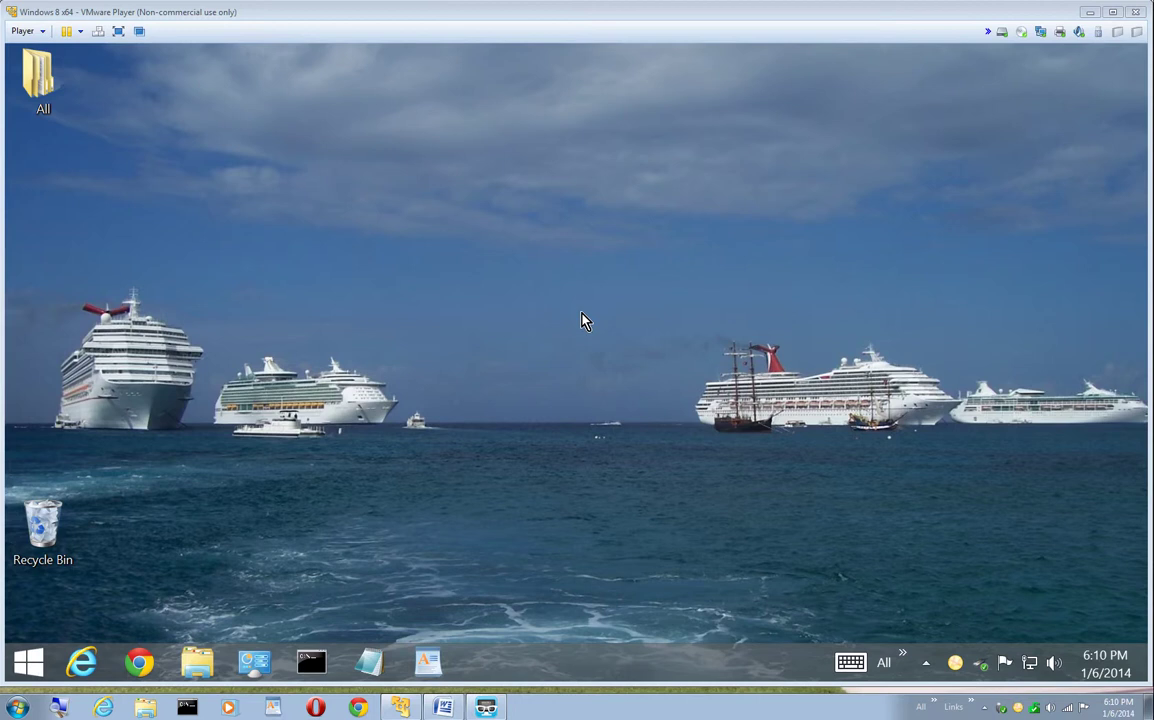
Step: Inside the Windows 8 guest, open Resource Monitor to examine the physical memory usage, and close it
{"action": "left_click", "coordinate": [903, 660]}
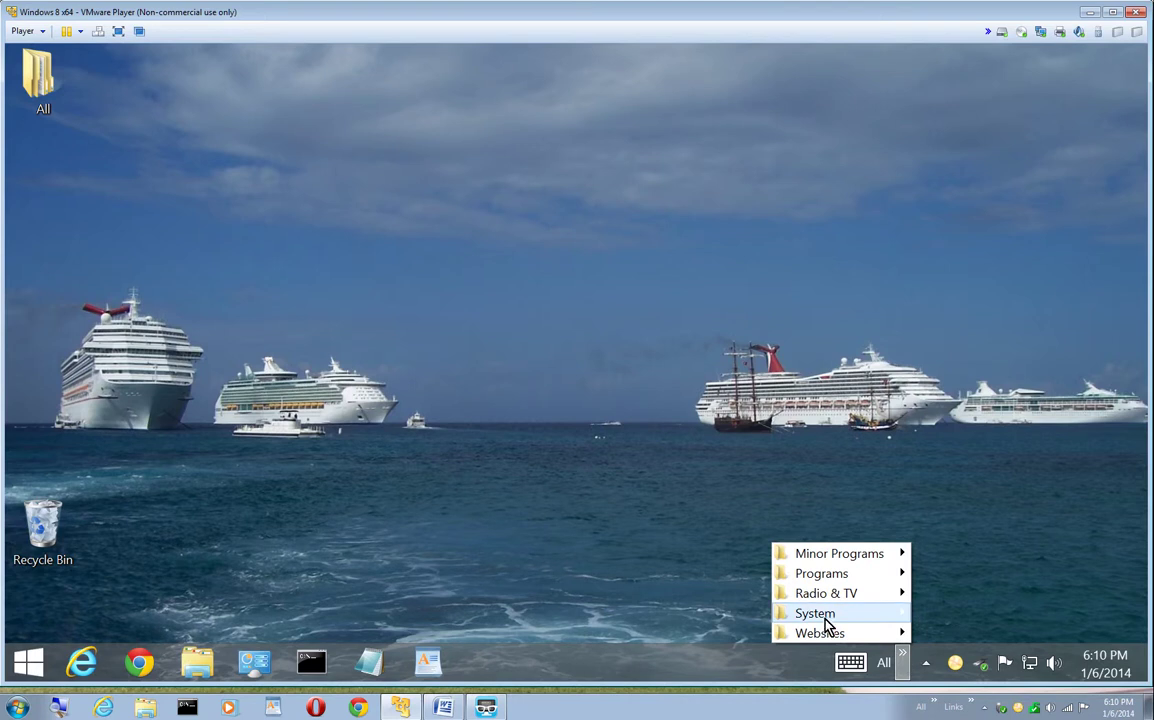
{"action": "mouse_move", "coordinate": [826, 620]}
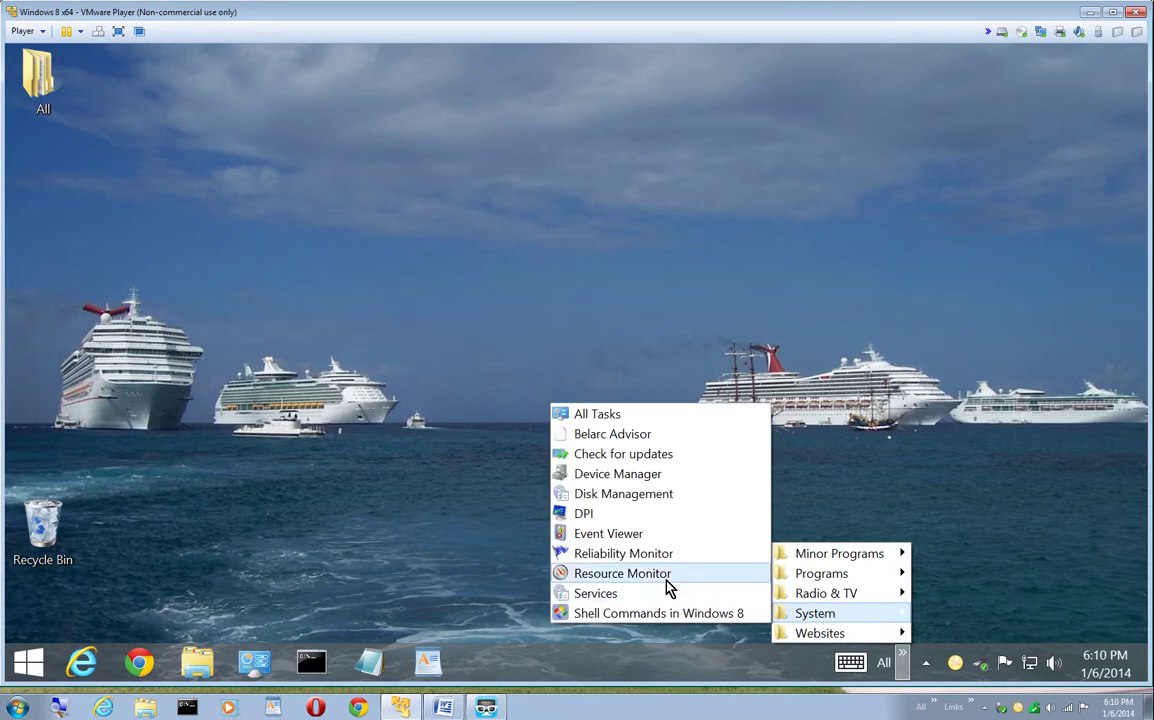
{"action": "left_click", "coordinate": [620, 573]}
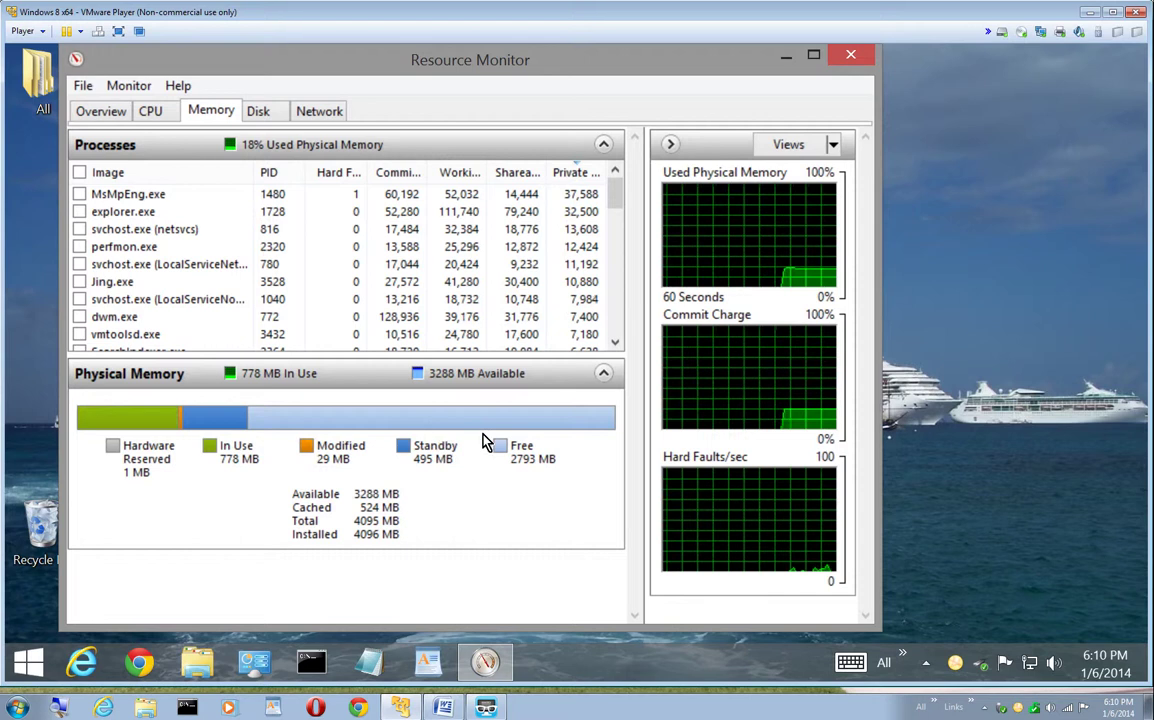
{"action": "left_click", "coordinate": [853, 58]}
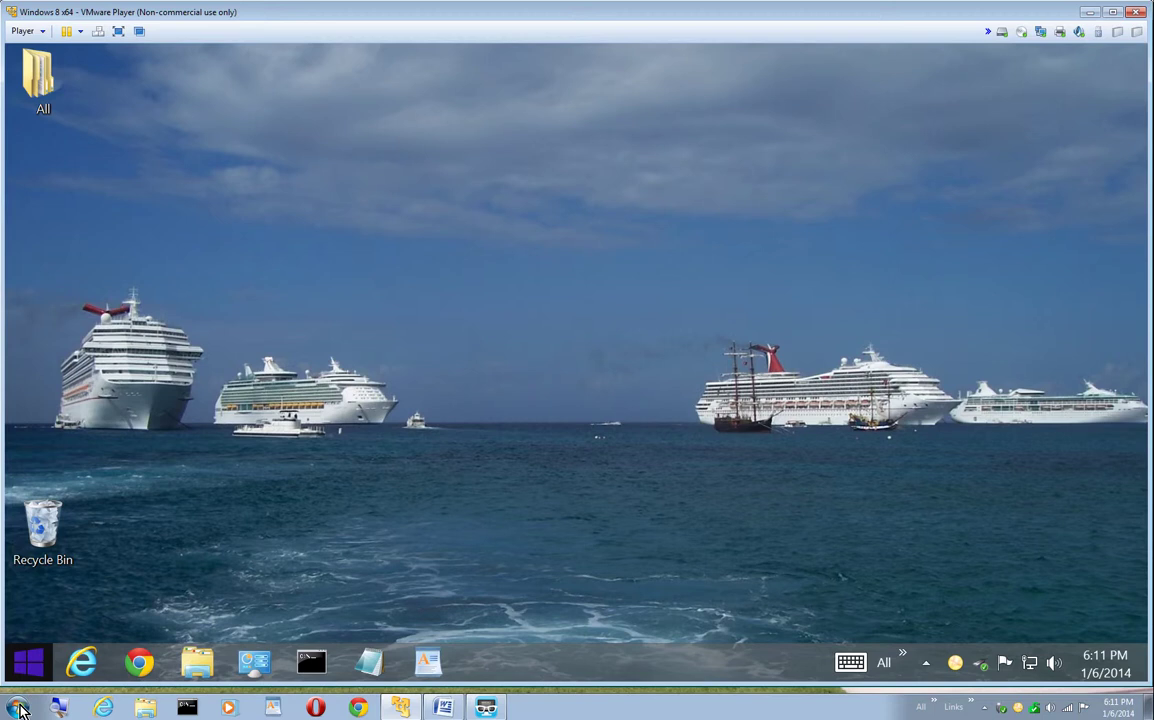
Step: On the host system, open the Sample Pictures folder in the Pictures library
{"action": "left_click", "coordinate": [20, 709]}
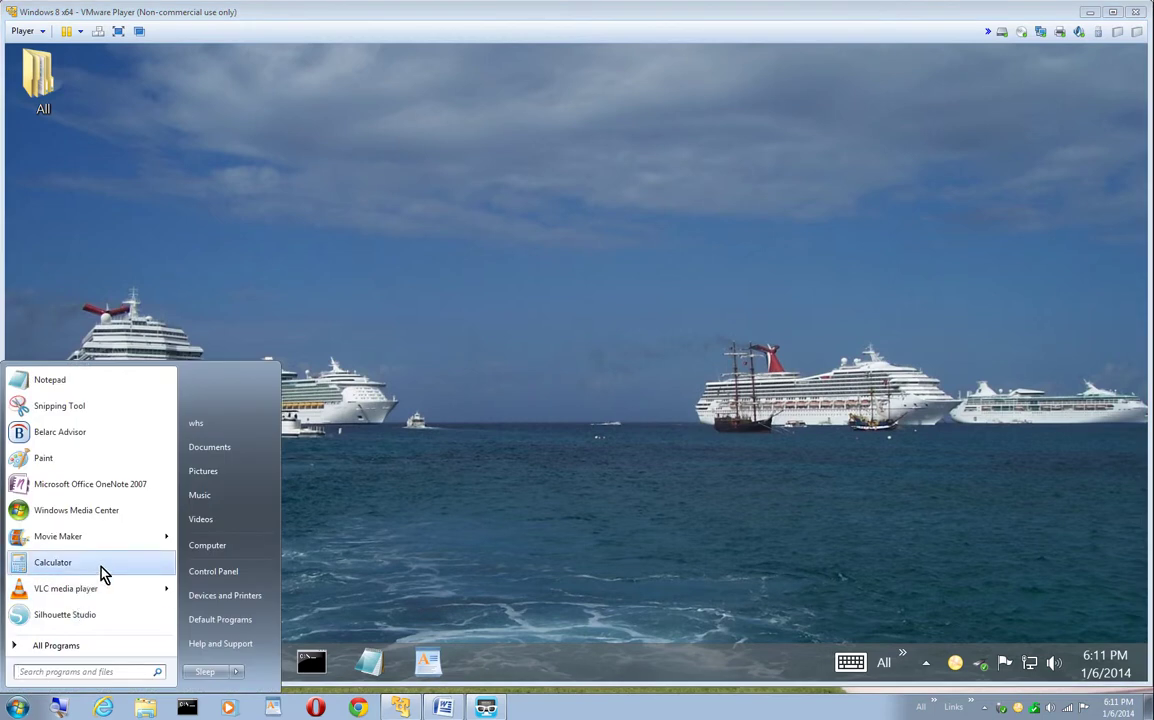
{"action": "left_click", "coordinate": [192, 474]}
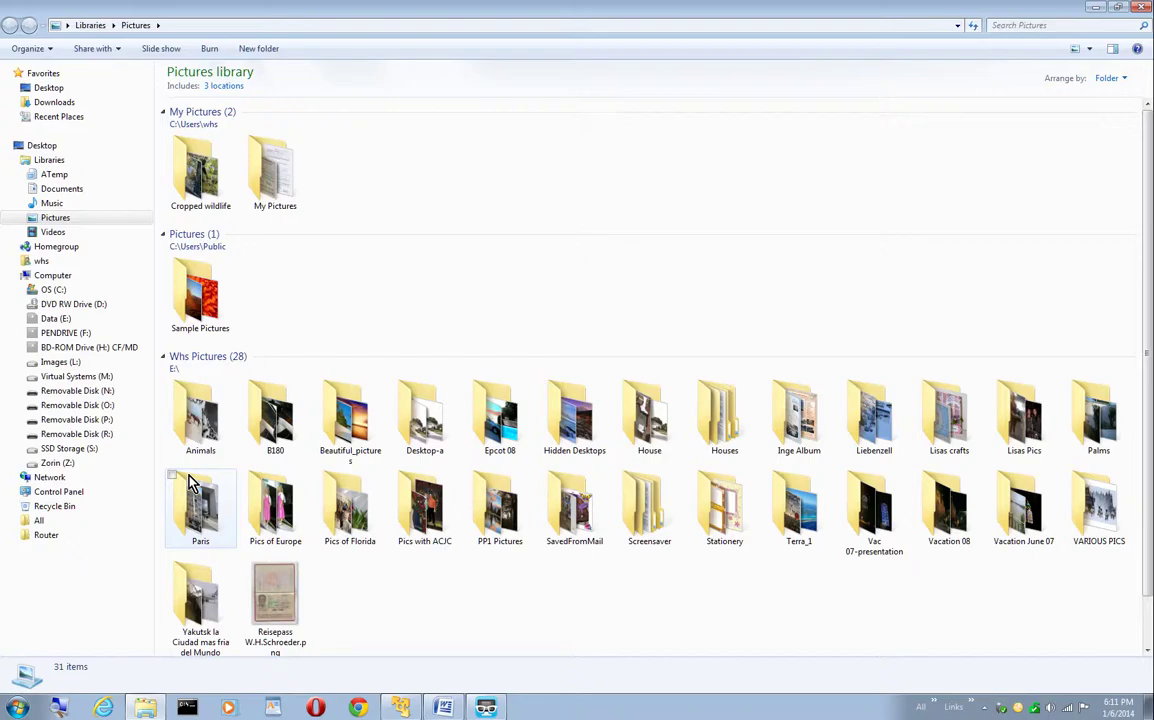
{"action": "double_click", "coordinate": [206, 322]}
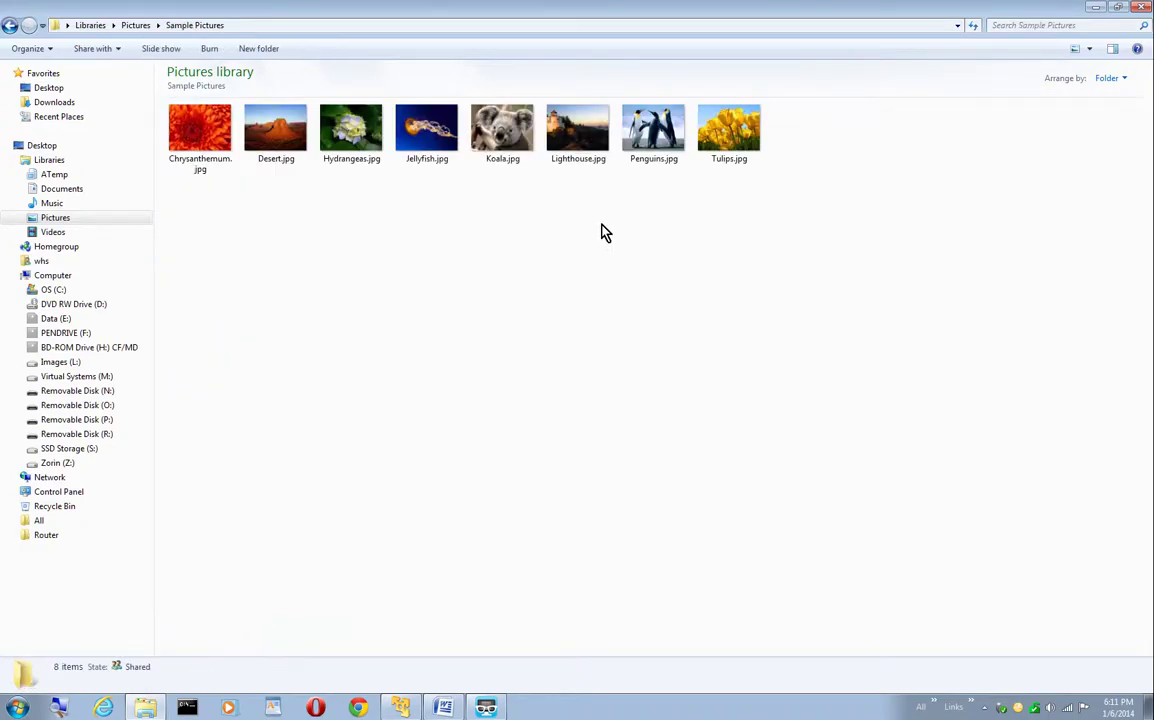
Step: Copy Penguins.jpg from the host's Sample Pictures folder and close the folder window
{"action": "right_click", "coordinate": [659, 153]}
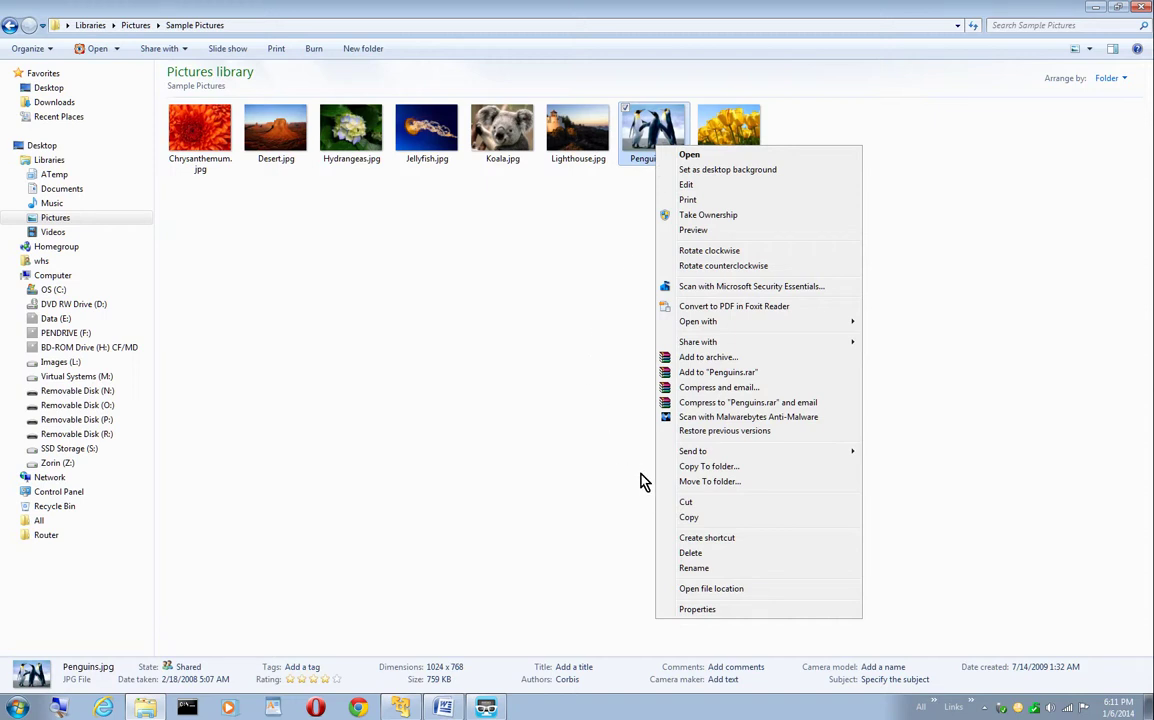
{"action": "left_click", "coordinate": [688, 518]}
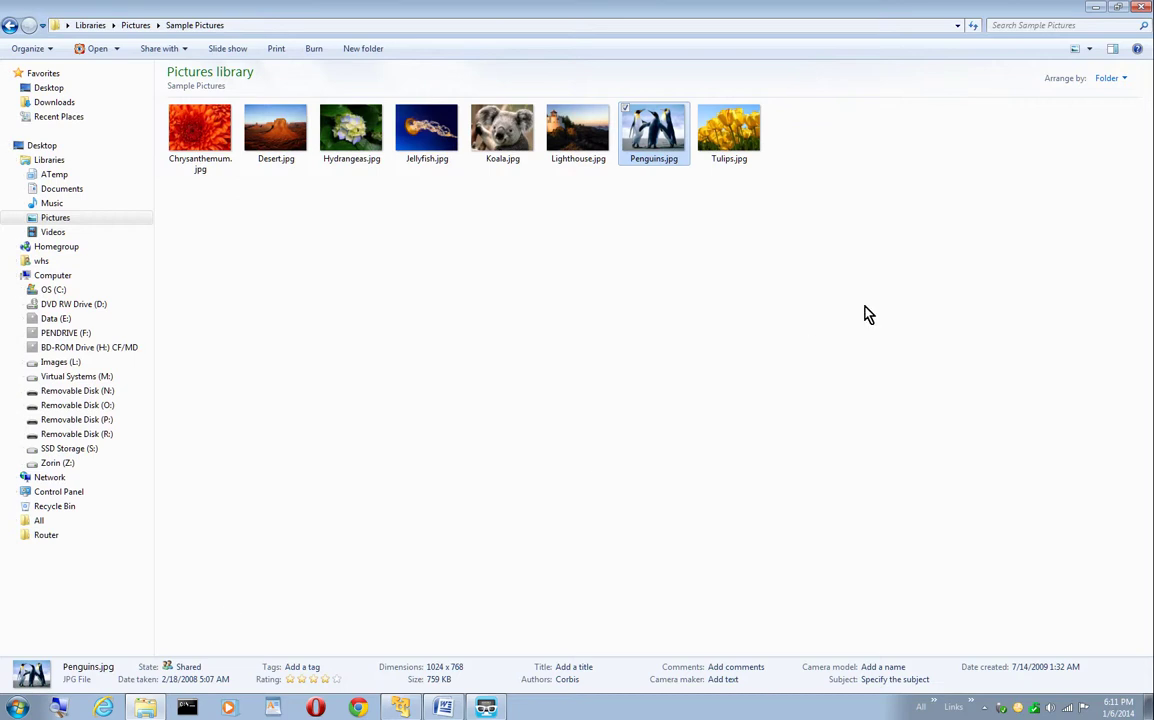
{"action": "key", "text": "F4"}
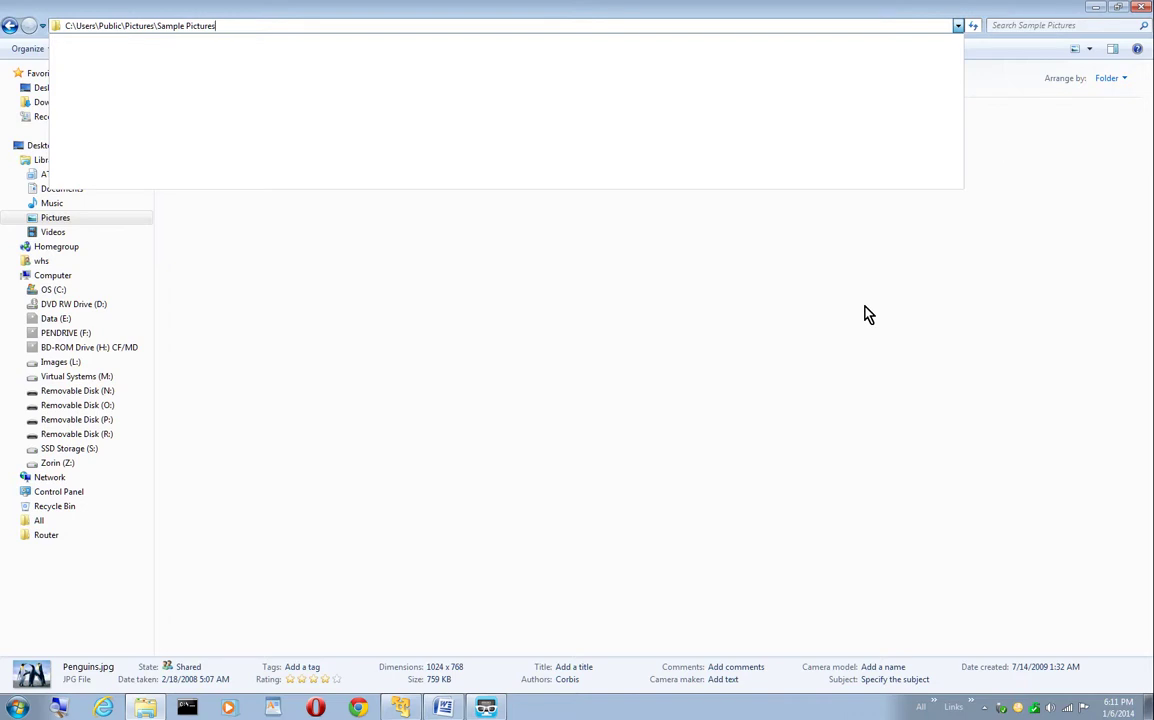
{"action": "left_click", "coordinate": [1140, 7]}
{"action": "left_click", "coordinate": [1140, 7]}
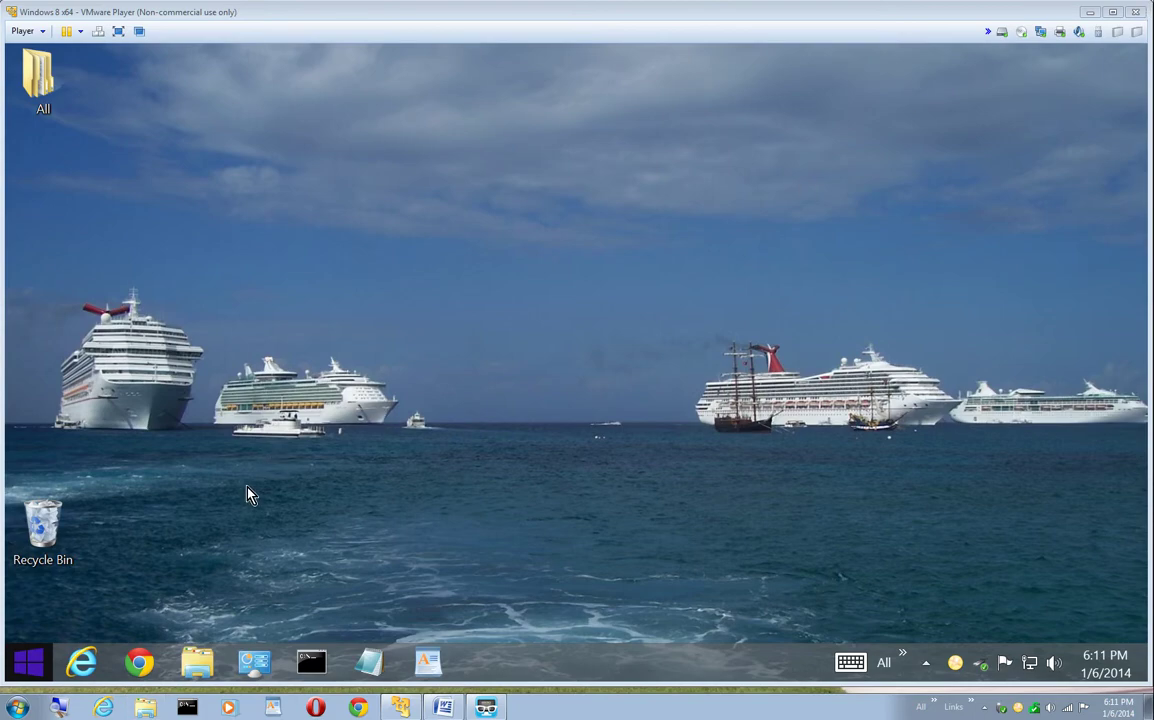
Step: In the Windows 8 guest, paste the copied Penguins.jpg into the Pictures folder and close the window
{"action": "left_click", "coordinate": [197, 665]}
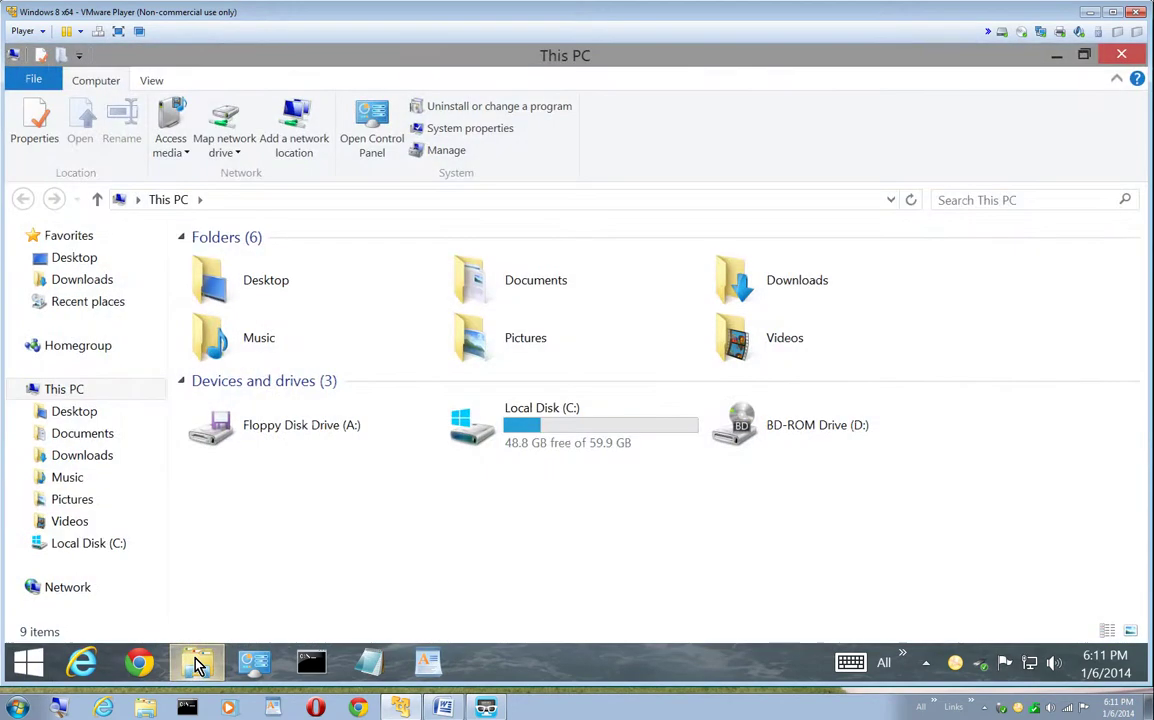
{"action": "double_click", "coordinate": [499, 355]}
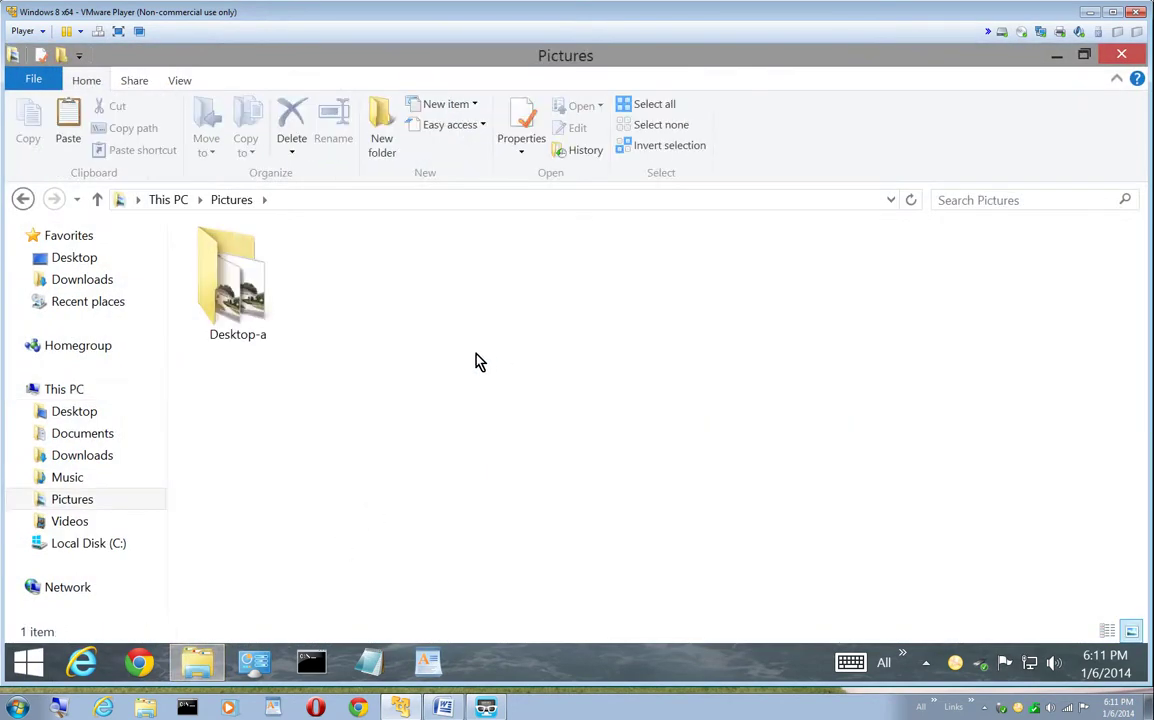
{"action": "right_click", "coordinate": [474, 362]}
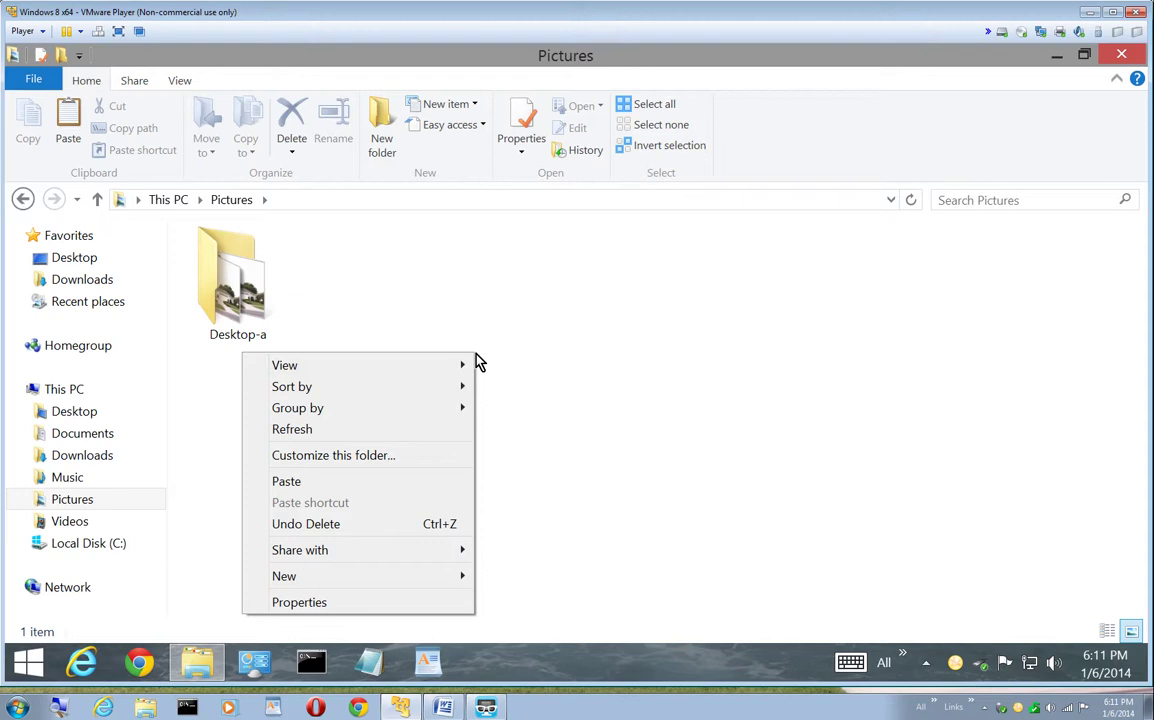
{"action": "left_click", "coordinate": [367, 482]}
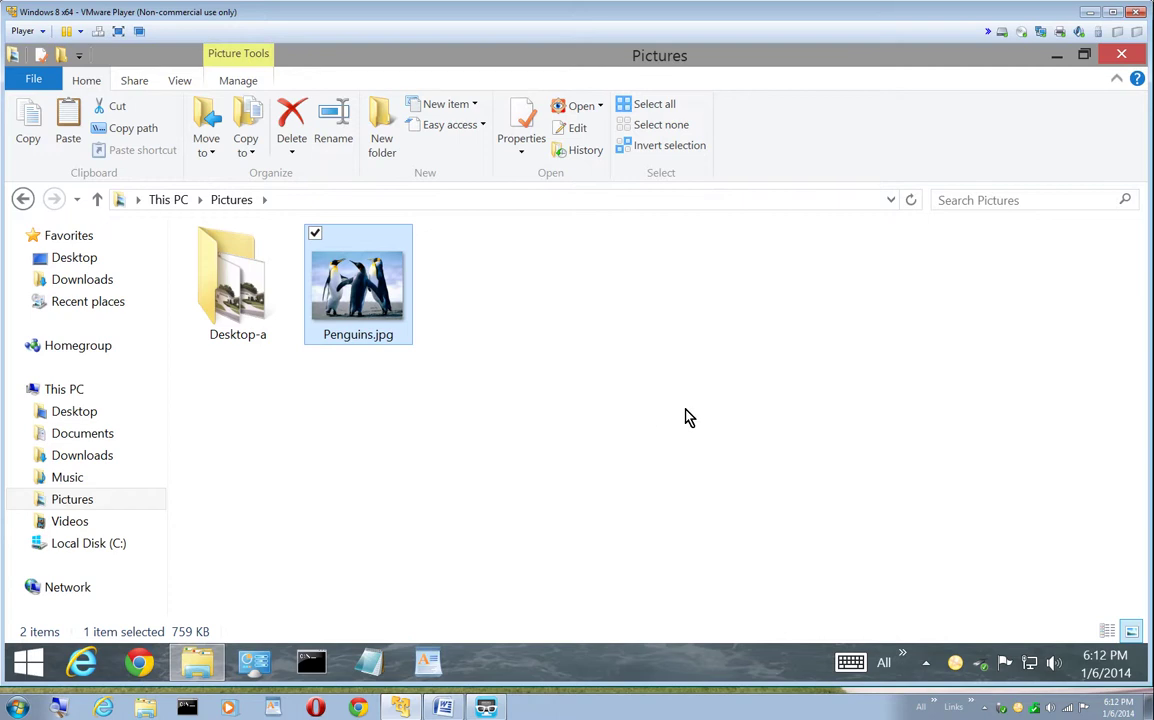
{"action": "left_click", "coordinate": [1118, 58]}
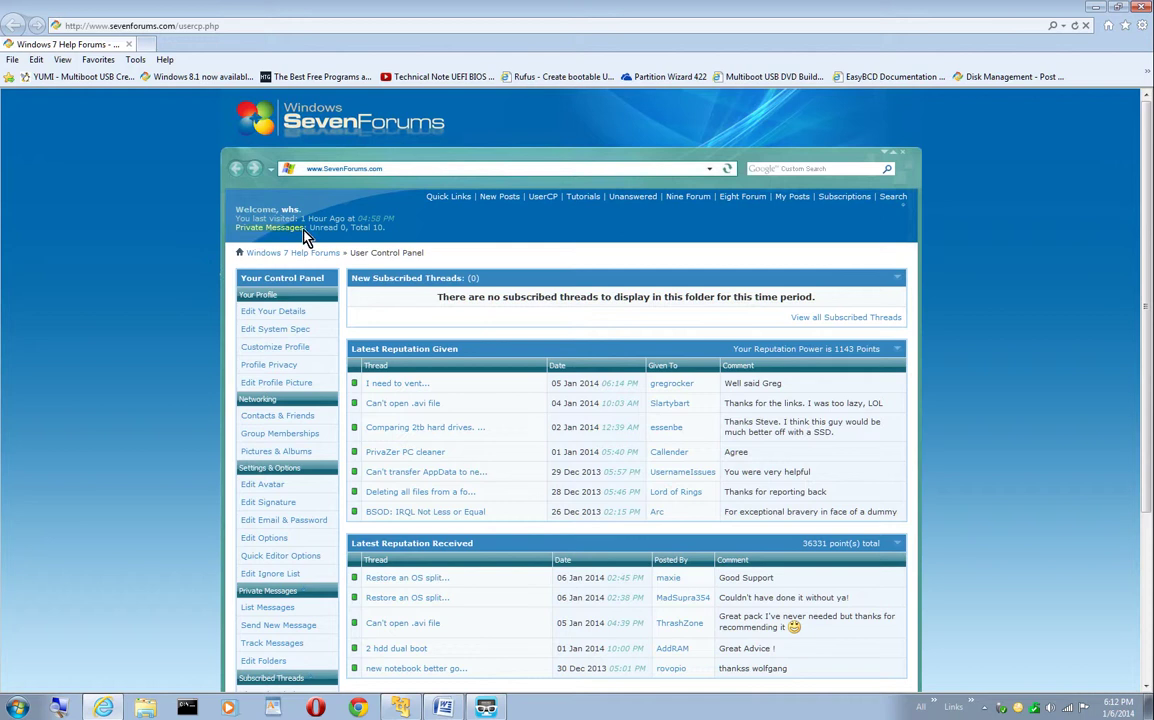
{"action": "left_click", "coordinate": [199, 28]}
{"action": "right_click", "coordinate": [199, 37]}
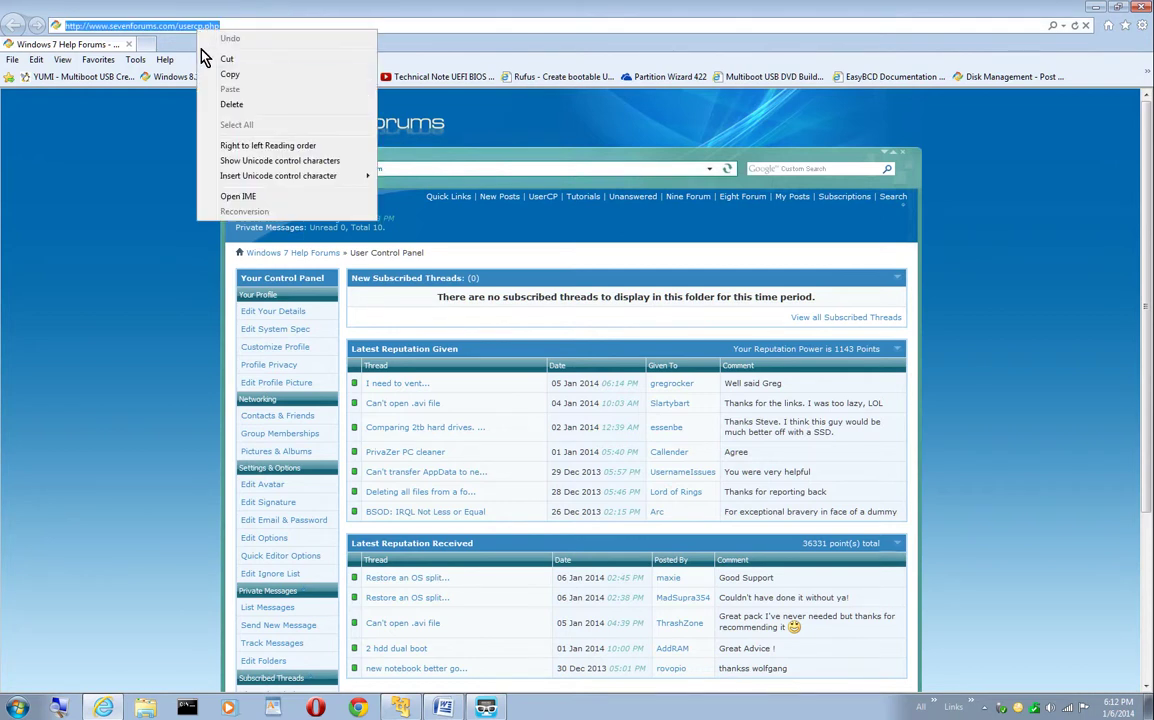
{"action": "left_click", "coordinate": [226, 76]}
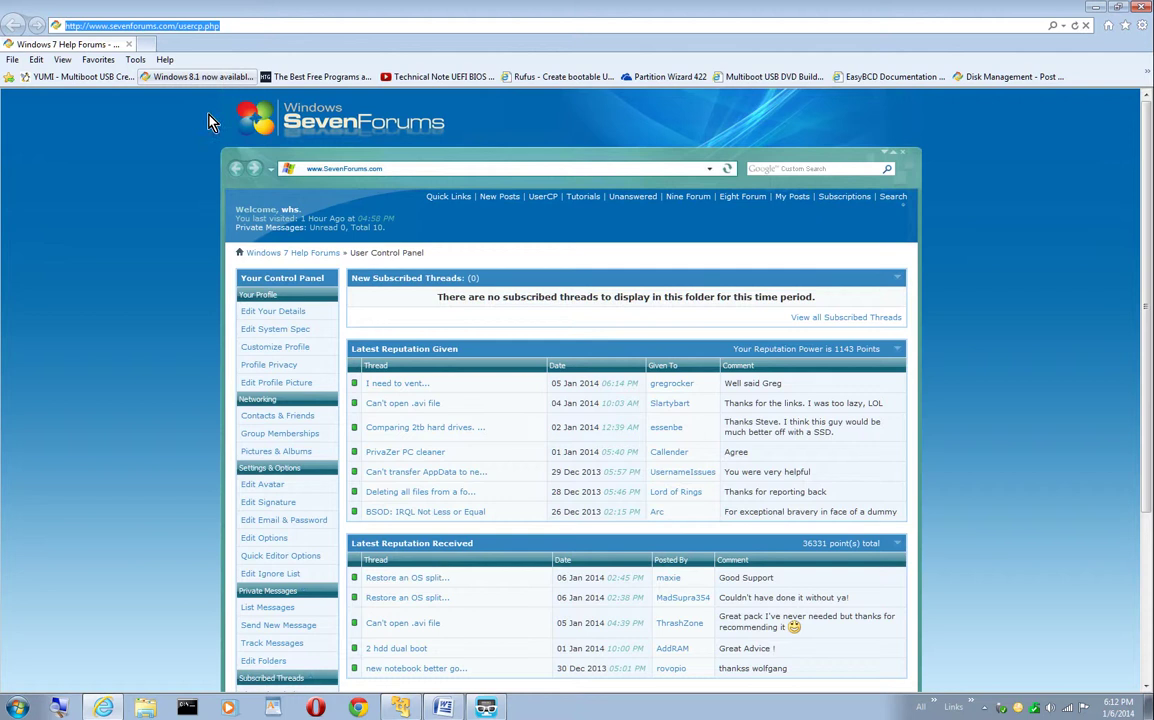
{"action": "left_click", "coordinate": [100, 708]}
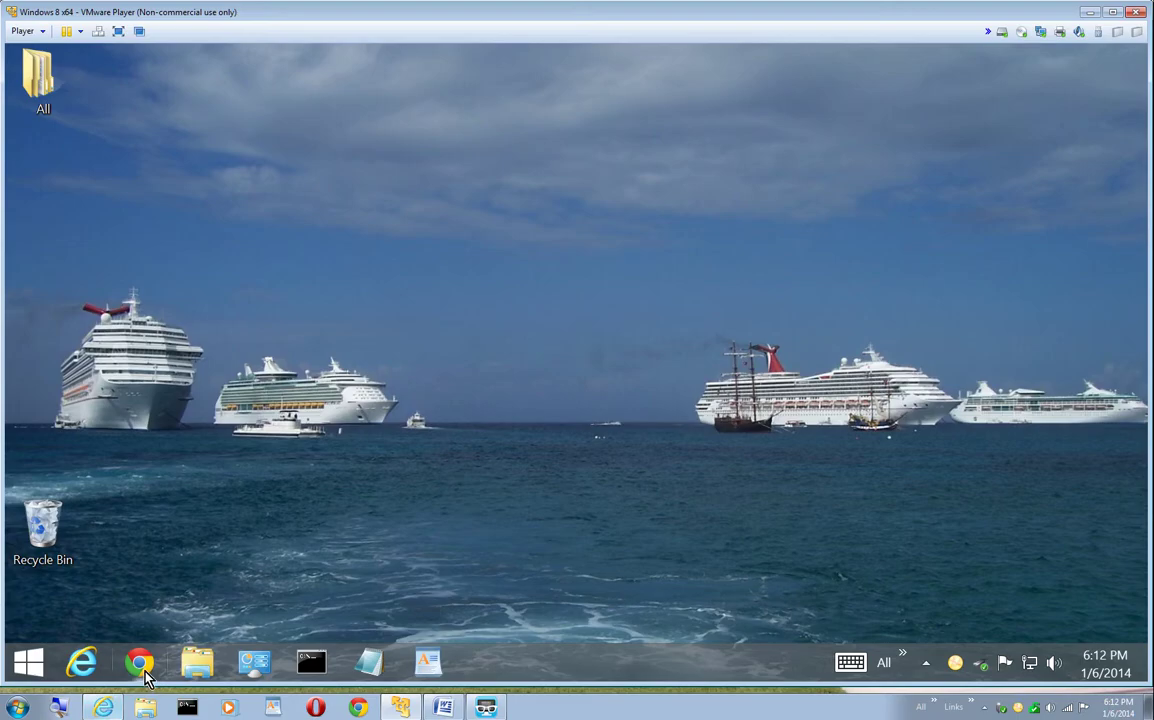
{"action": "left_click", "coordinate": [80, 662]}
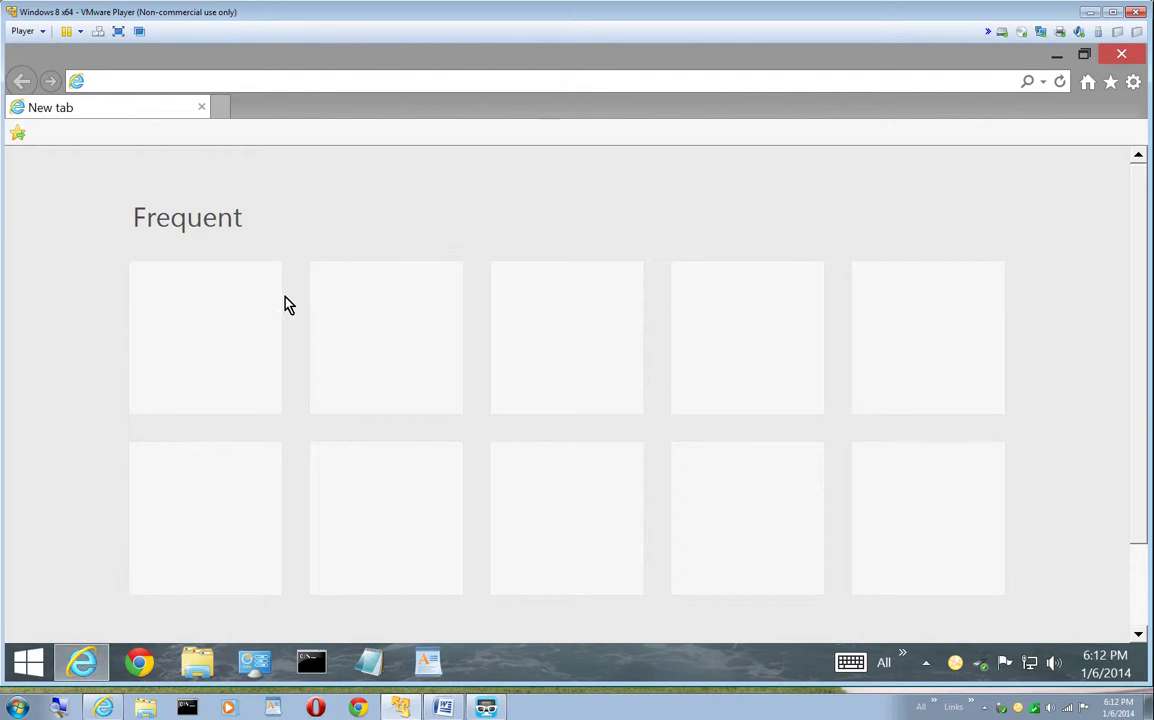
{"action": "left_click", "coordinate": [310, 89]}
{"action": "right_click", "coordinate": [310, 89]}
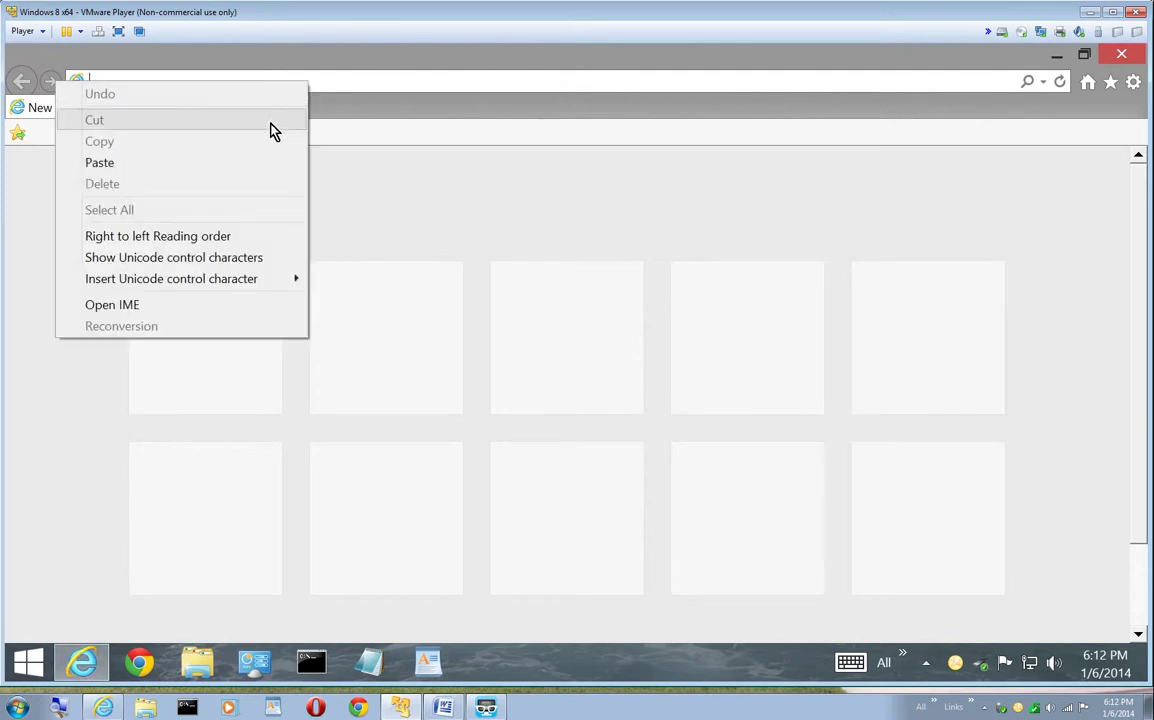
{"action": "left_click", "coordinate": [150, 162]}
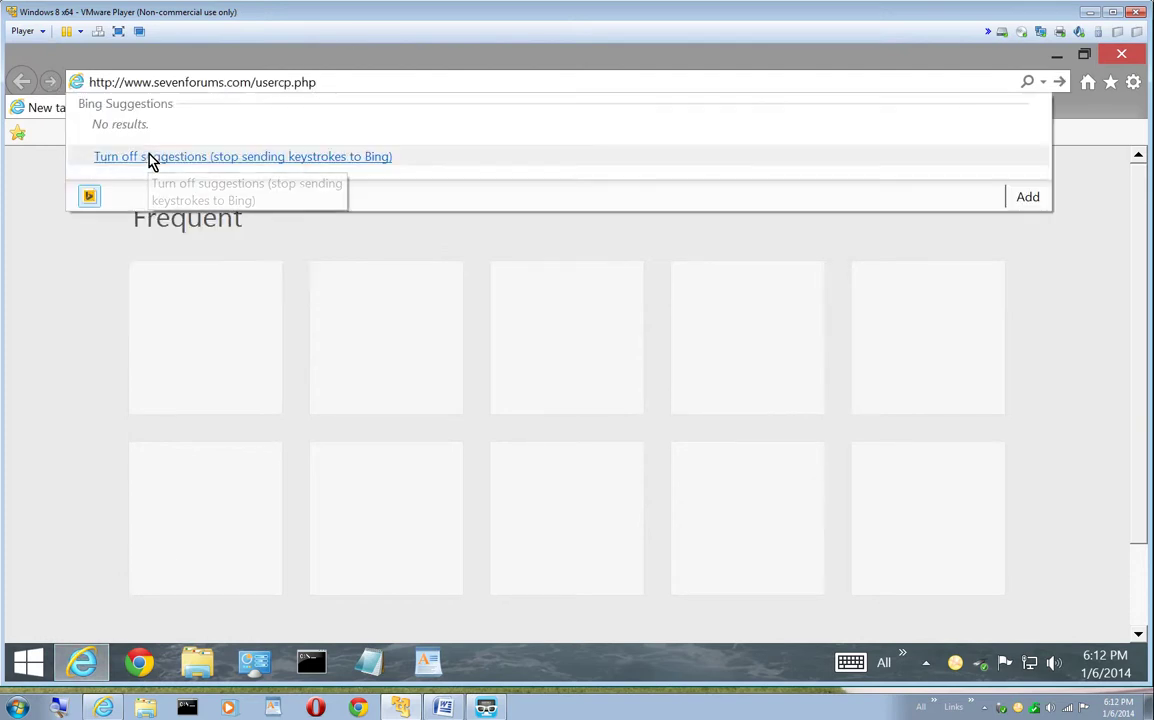
{"action": "key", "text": "Return"}
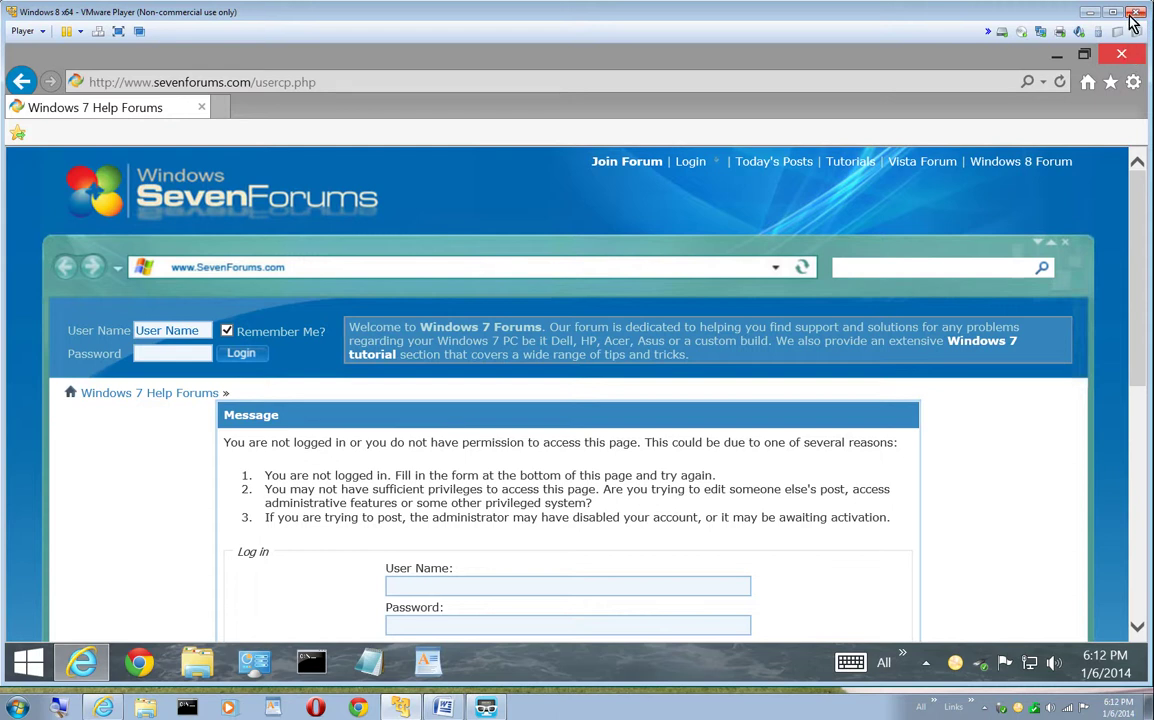
{"action": "left_click", "coordinate": [1121, 54]}
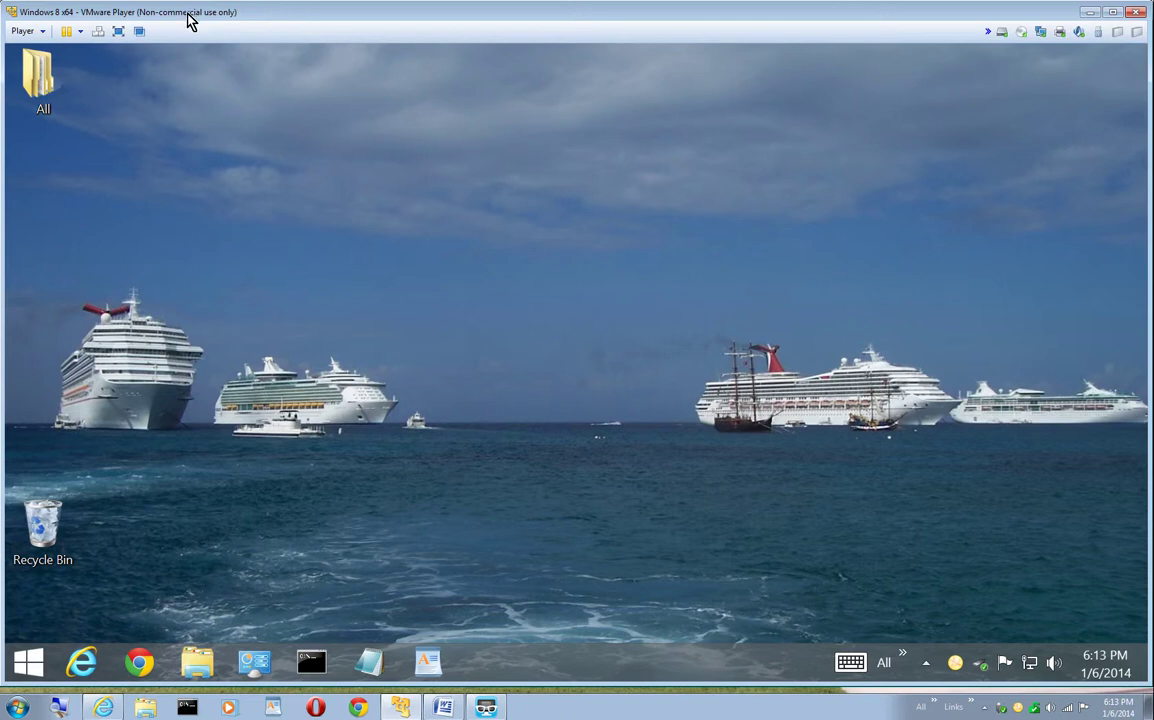
Step: Switch the Windows 8 virtual machine to full screen and examine the Local Disk (C:) capacity in This PC
{"action": "left_click", "coordinate": [117, 35]}
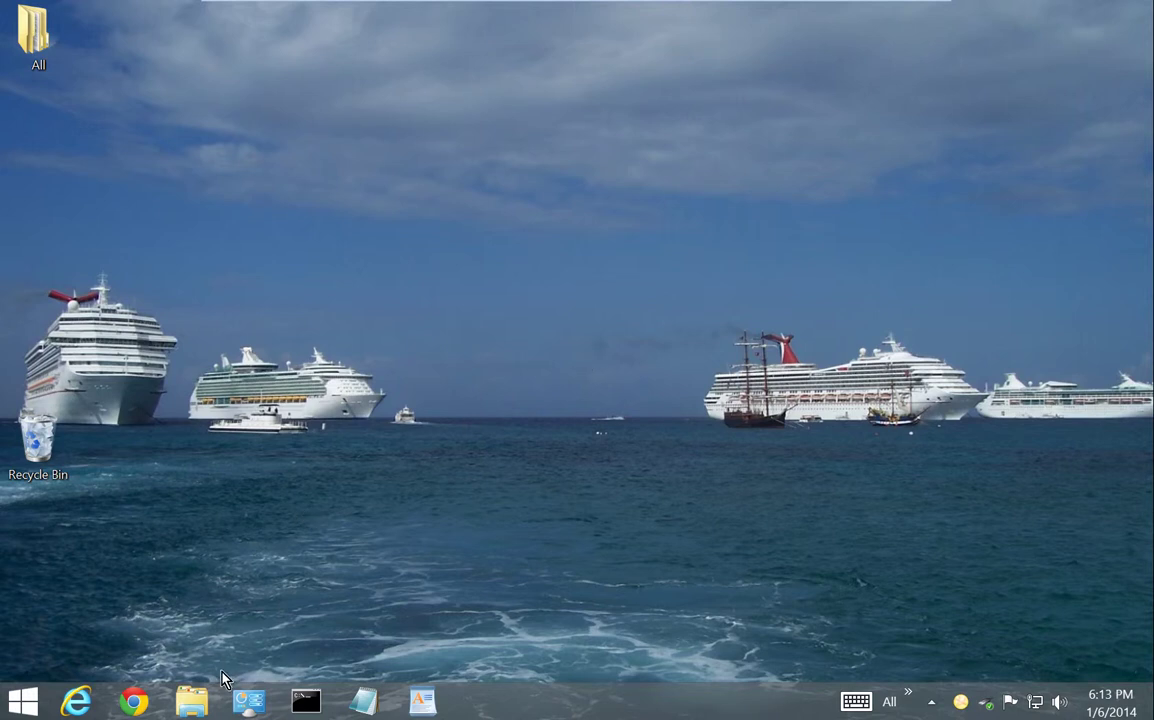
{"action": "left_click", "coordinate": [188, 700]}
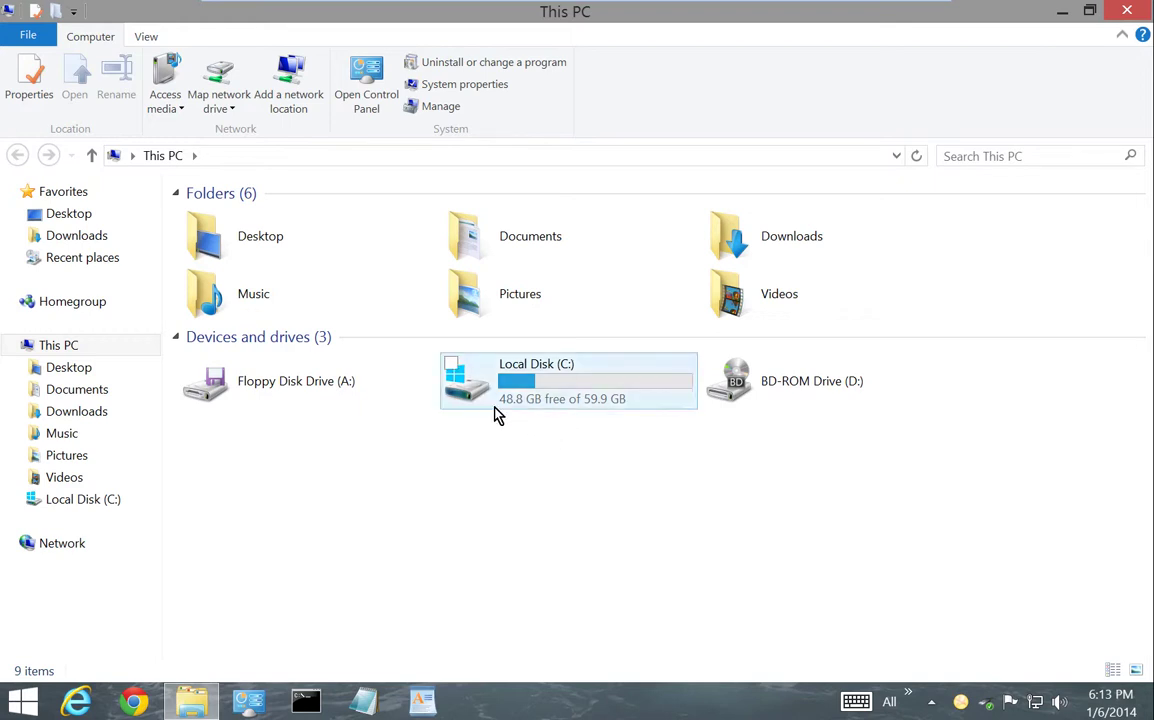
{"action": "mouse_move", "coordinate": [514, 416]}
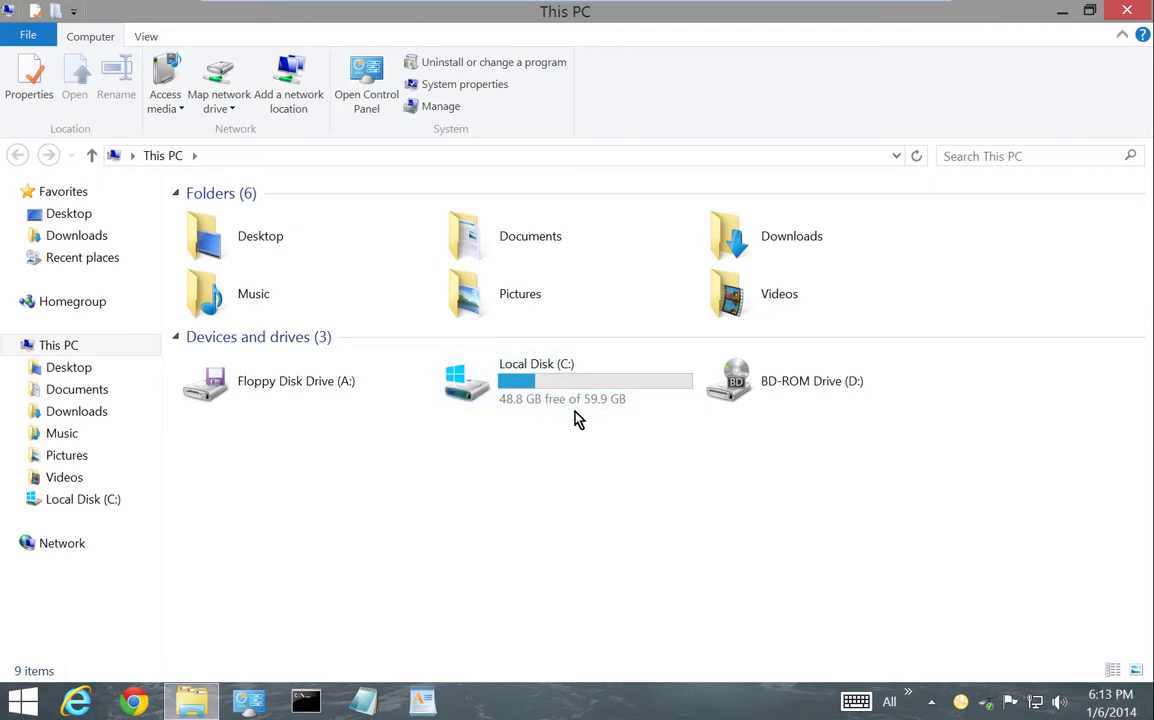
{"action": "mouse_move", "coordinate": [586, 418]}
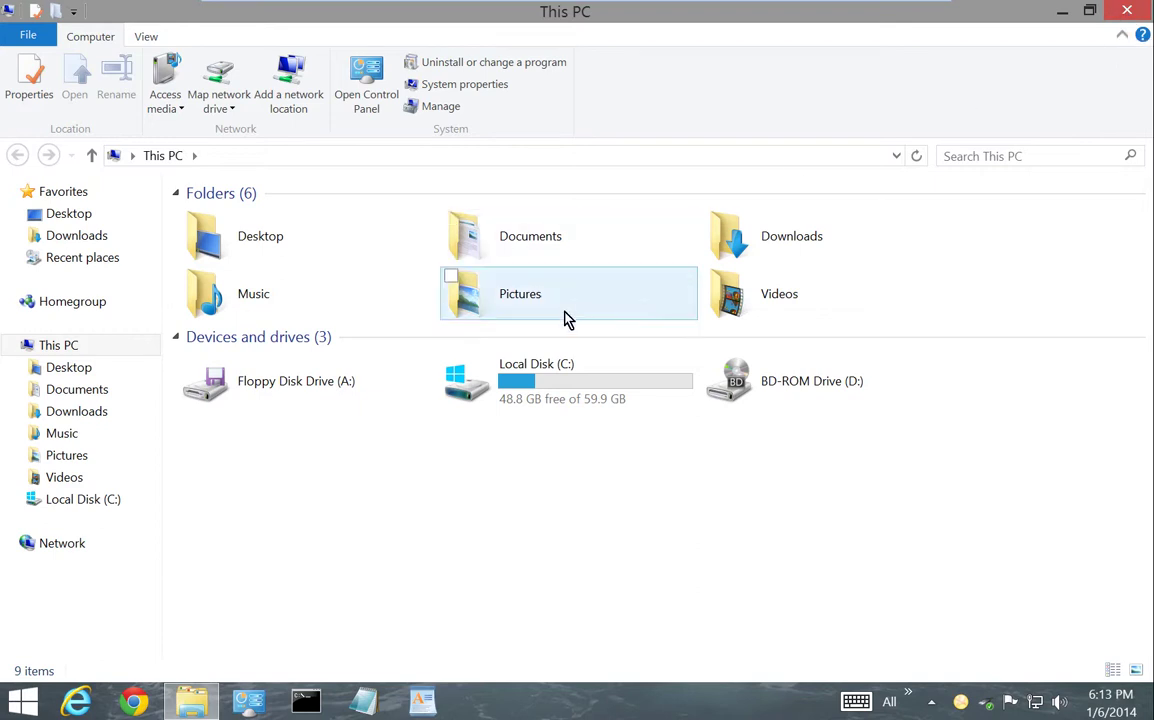
Step: View the Program Files (x86) and Program Files folders on the guest's Local Disk (C:), and close the window
{"action": "double_click", "coordinate": [505, 385]}
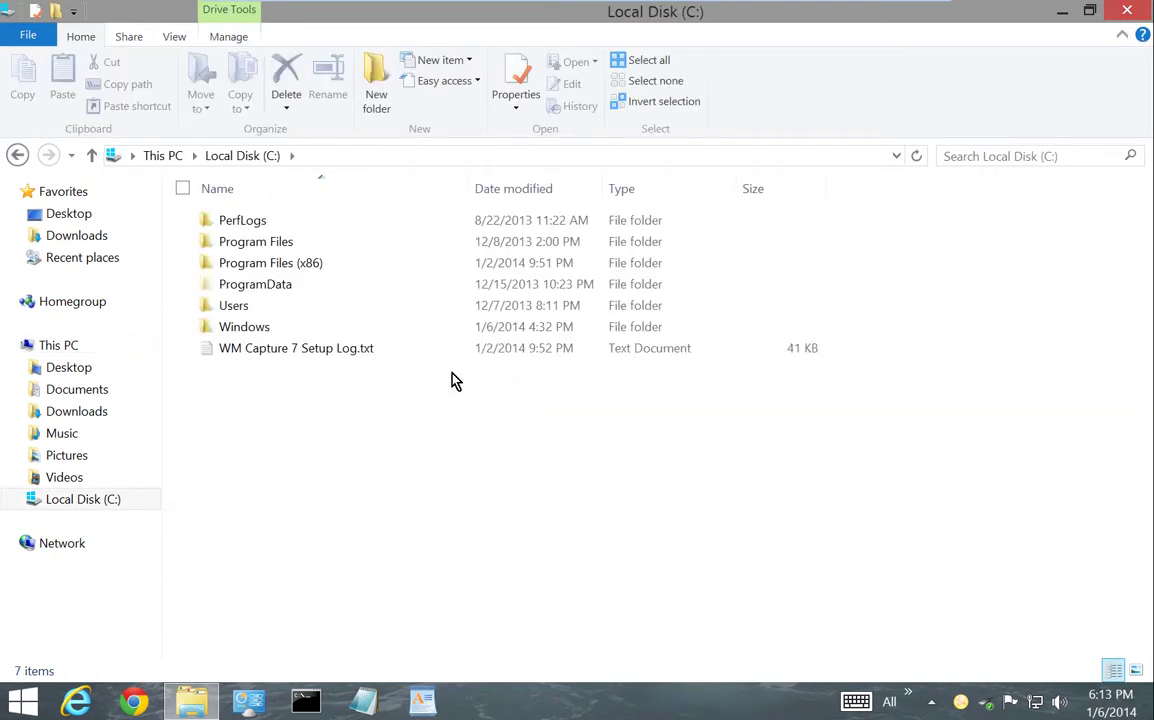
{"action": "double_click", "coordinate": [272, 264]}
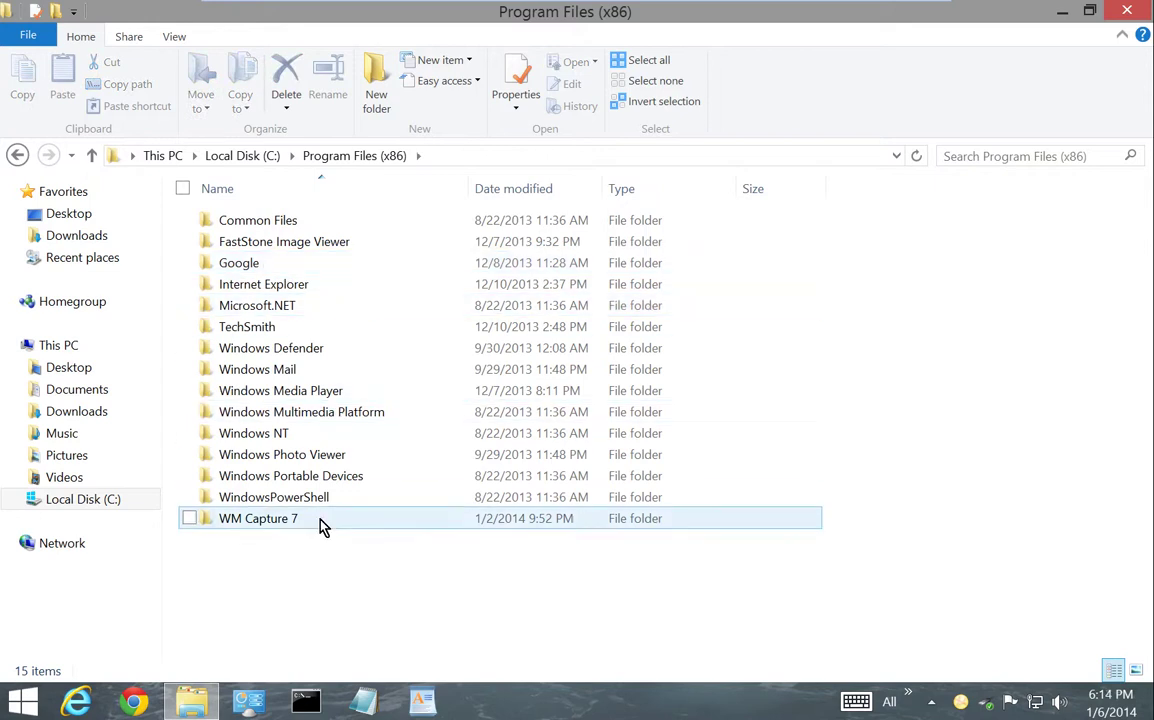
{"action": "left_click", "coordinate": [20, 155]}
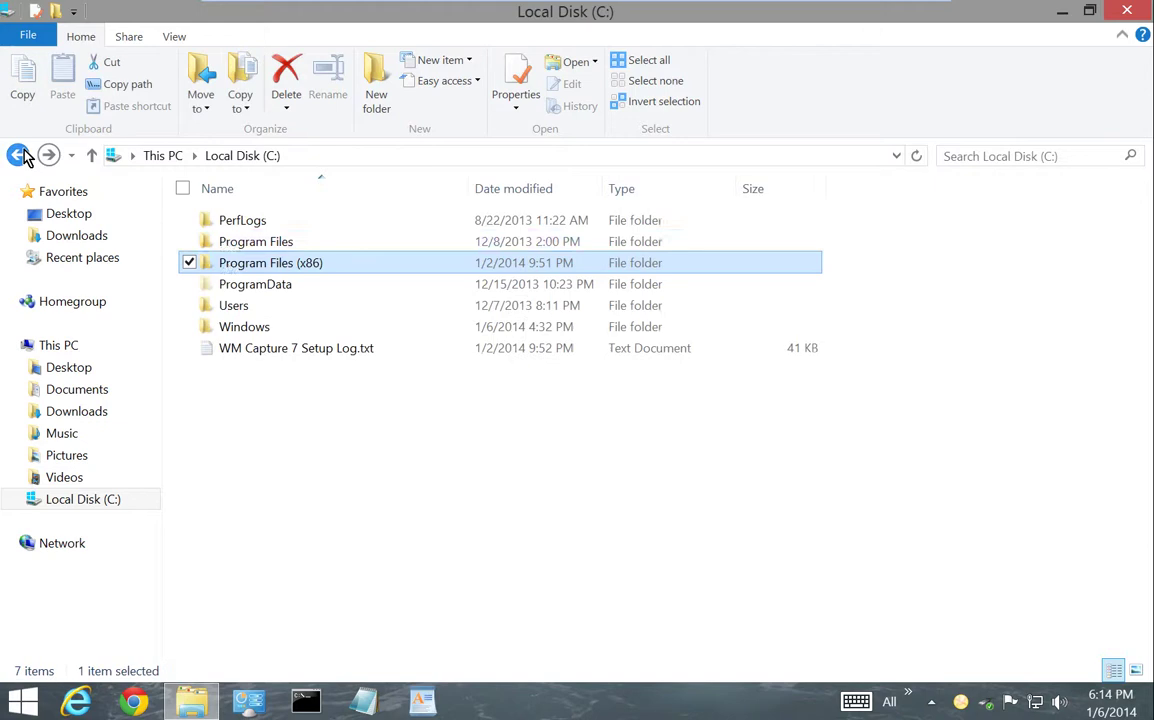
{"action": "double_click", "coordinate": [235, 244]}
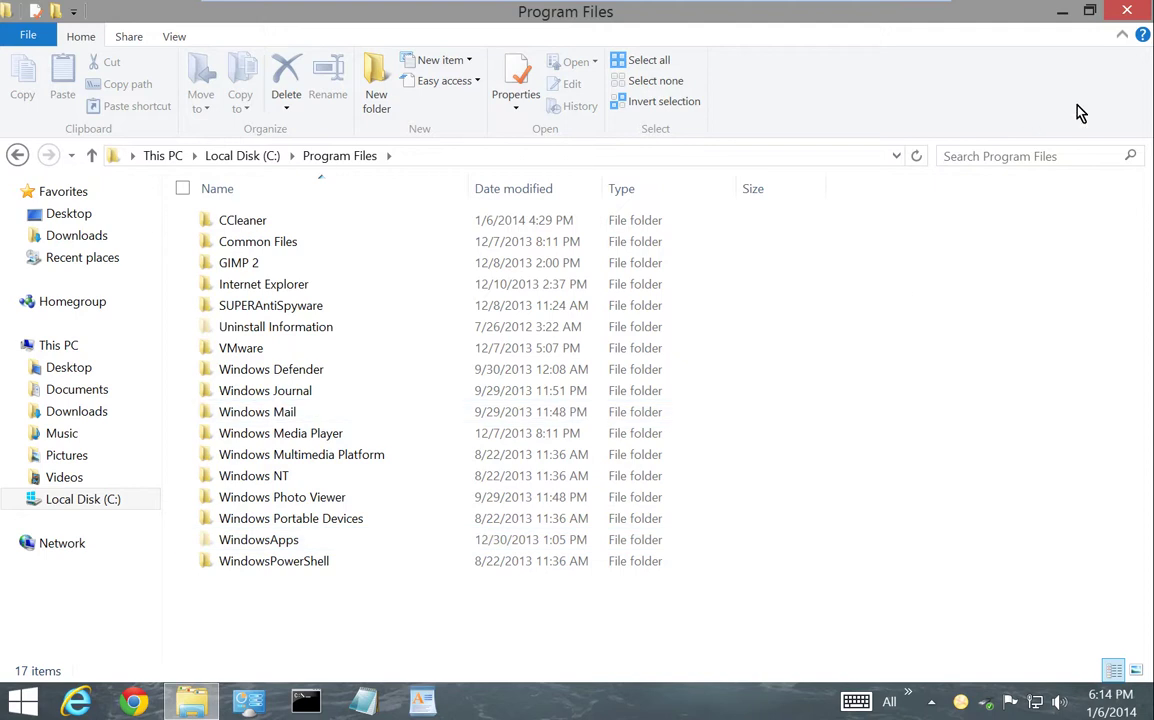
{"action": "left_click", "coordinate": [1125, 20]}
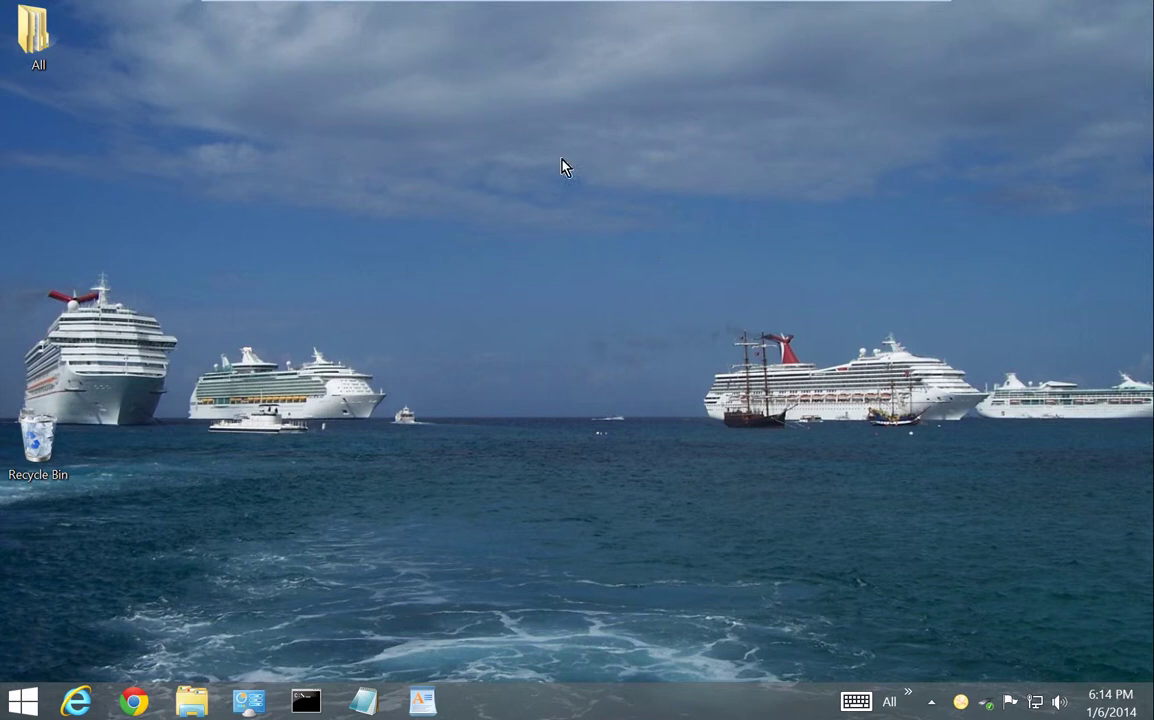
Step: Return the virtual machine from full screen to a window, and maximize and close the blank PowerPoint presentation
{"action": "mouse_move", "coordinate": [370, 2]}
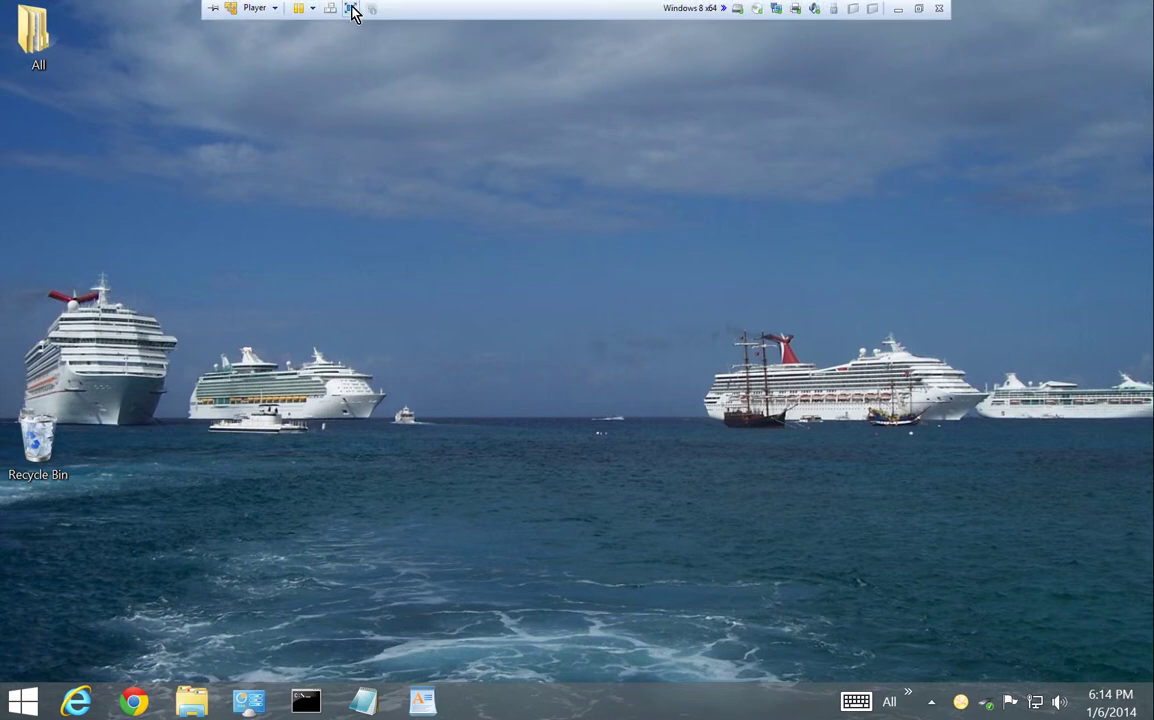
{"action": "left_click", "coordinate": [351, 9]}
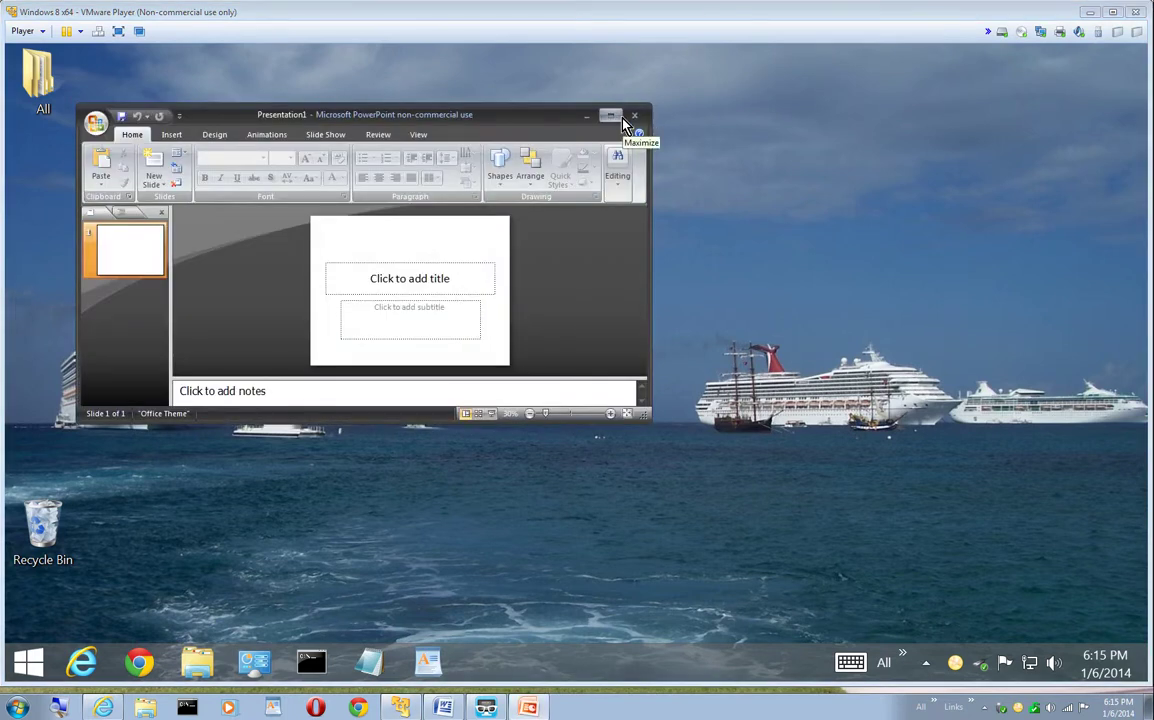
{"action": "left_click", "coordinate": [618, 117]}
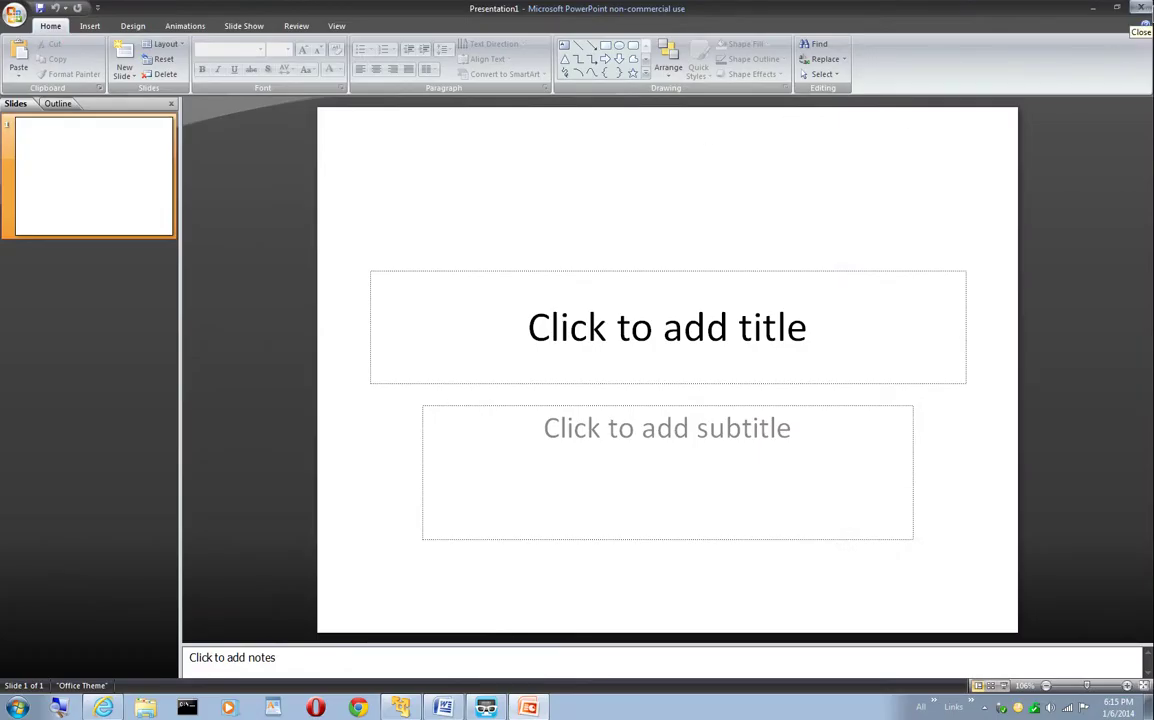
{"action": "left_click", "coordinate": [1143, 12]}
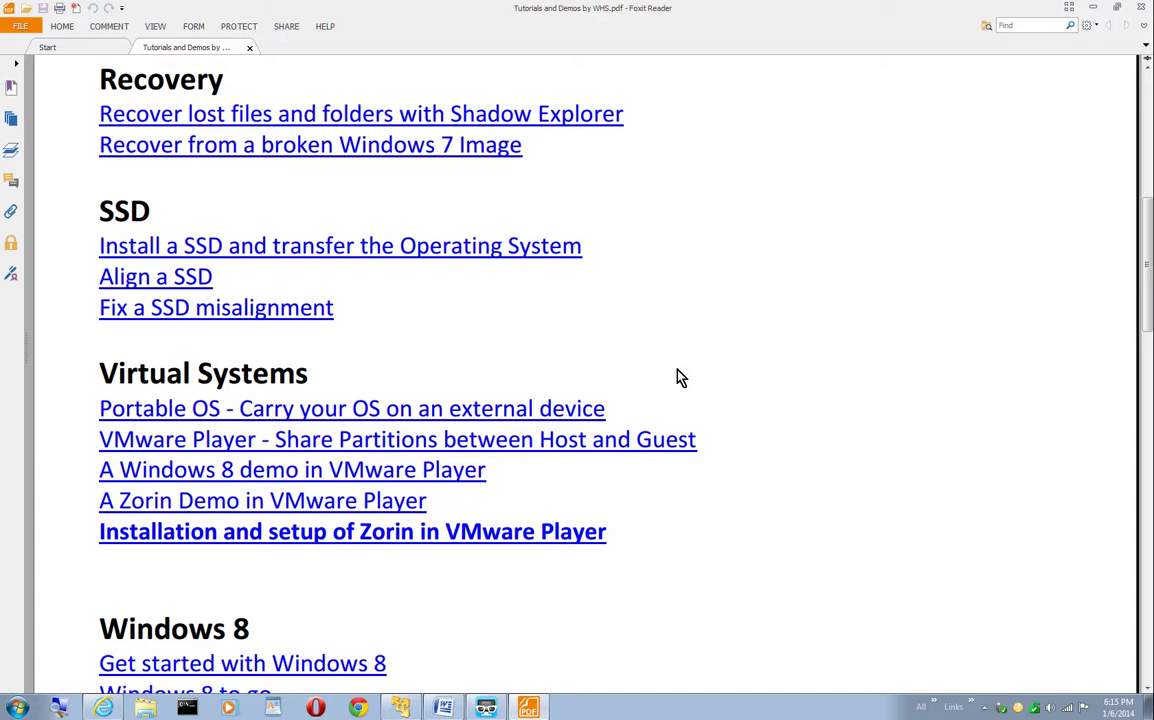
Step: Close the Tutorials and Demos by WHS.pdf document in Foxit Reader and minimize the Windows 8 x64 virtual machine window
{"action": "left_click", "coordinate": [1142, 10]}
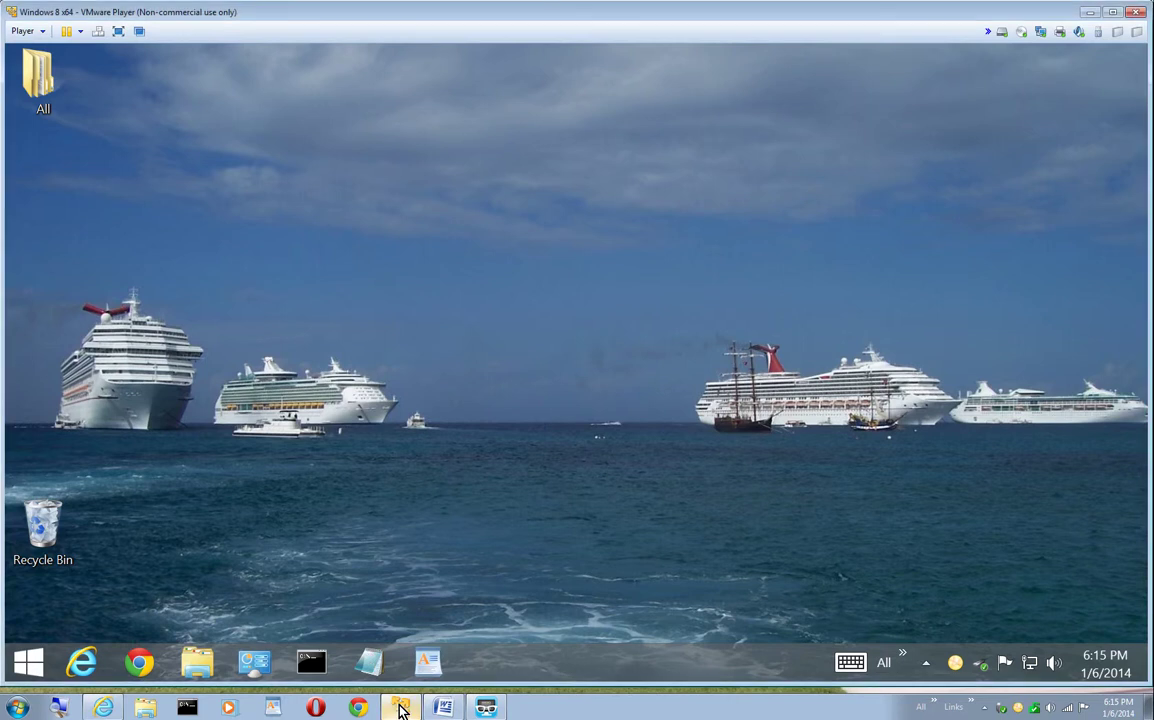
{"action": "left_click", "coordinate": [400, 708]}
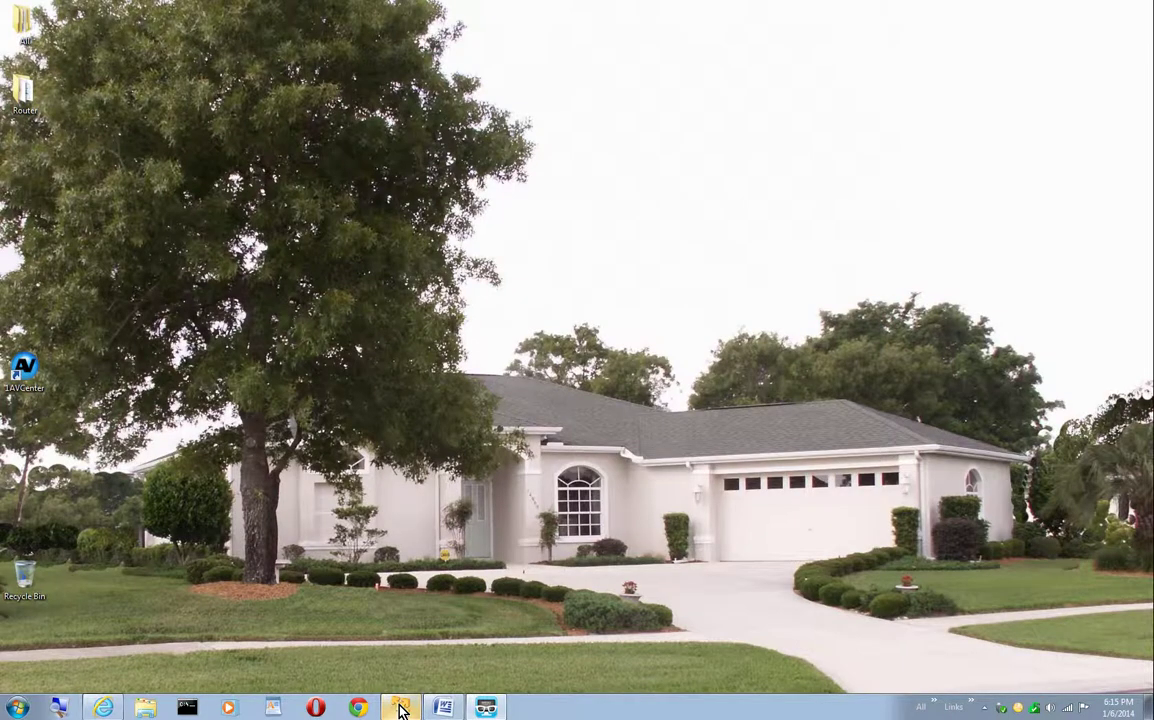